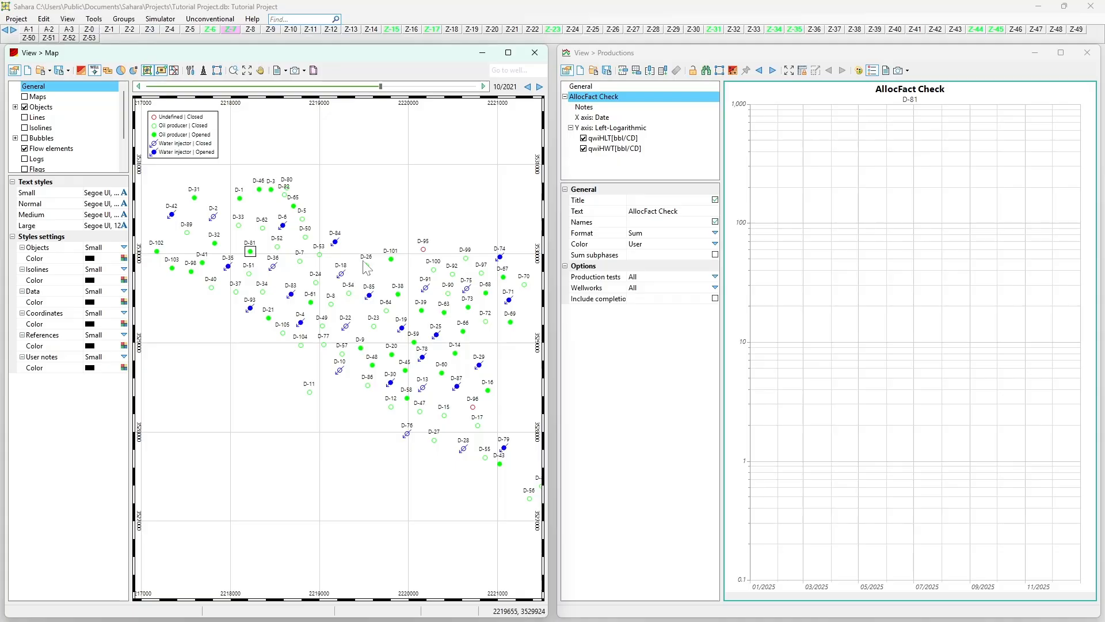
Step: Open the variables editor and display the Faults variable in the Lines group
scroll(396, 318, "down", 1)
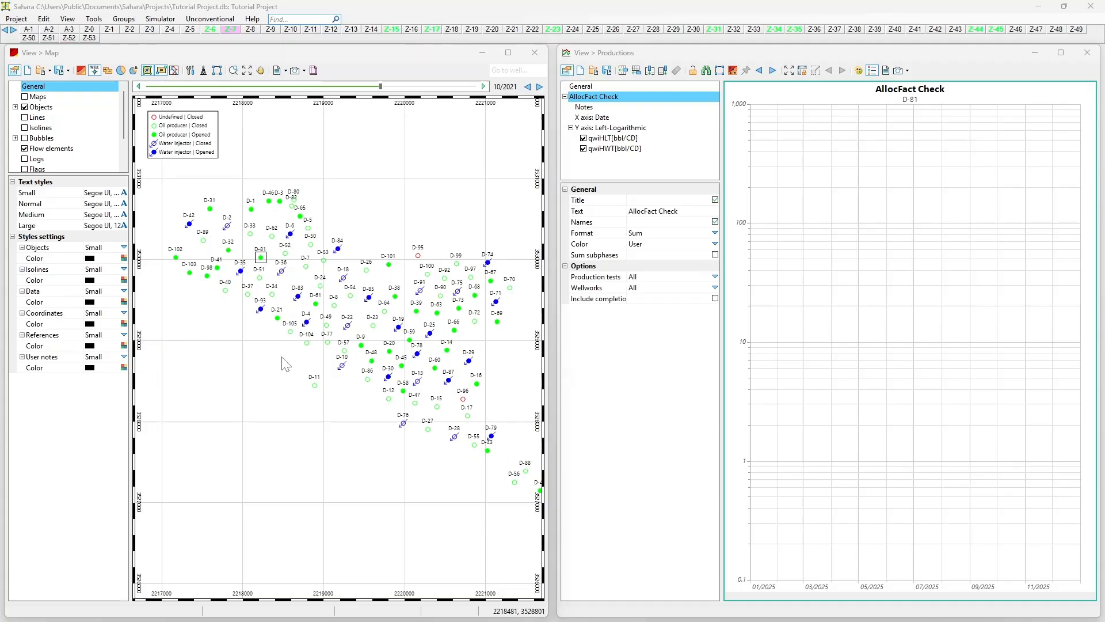
left_click(43, 19)
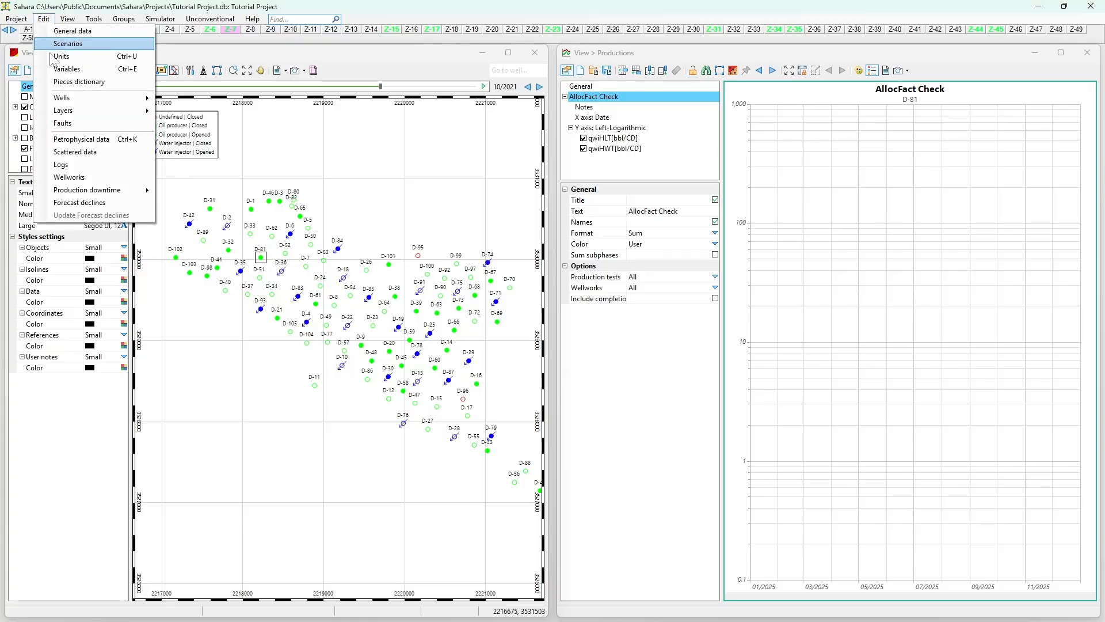
left_click(67, 69)
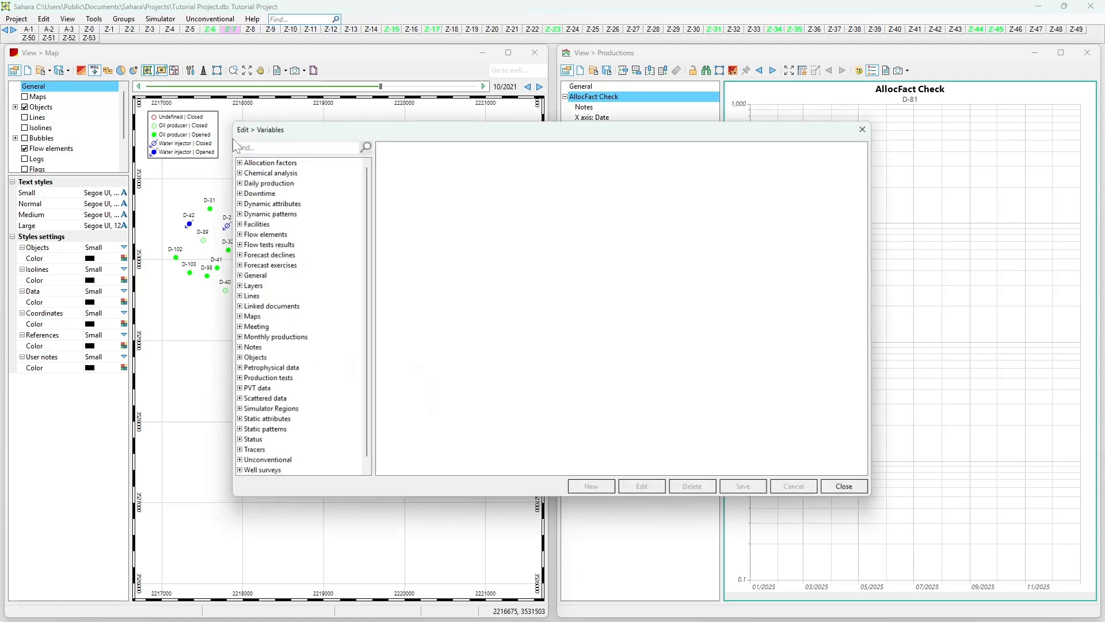
scroll(253, 262, "down", 1)
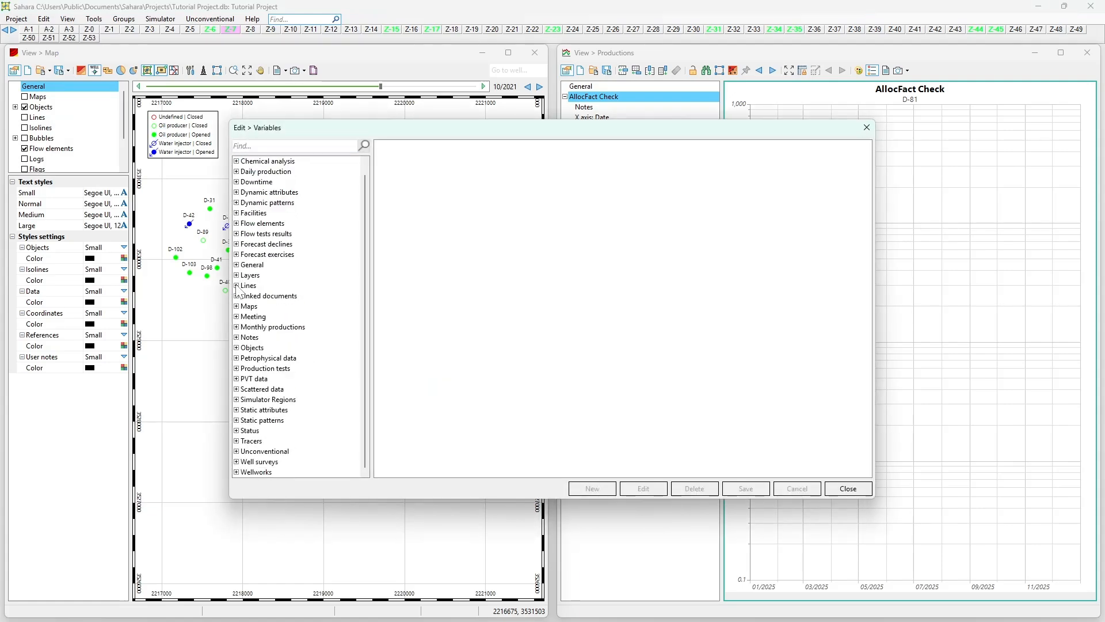
double_click(247, 287)
left_click(256, 296)
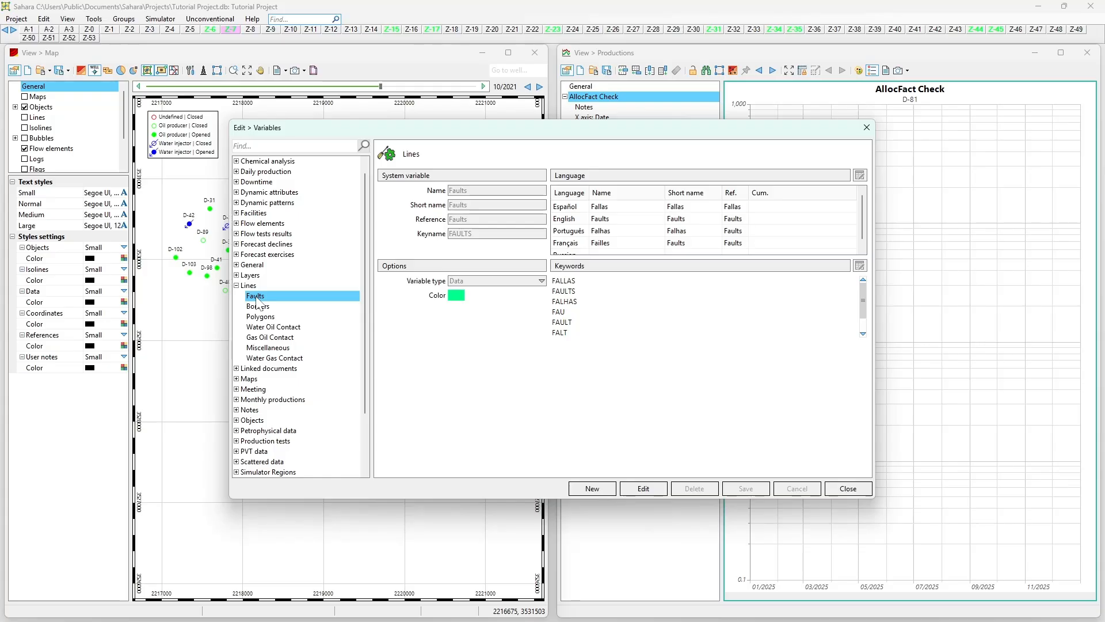
Step: Examine the names, keywords and colors of the Lines variables Borders, Polygons, Water Oil Contact, Gas Oil Contact and Miscellaneous
left_click(257, 300)
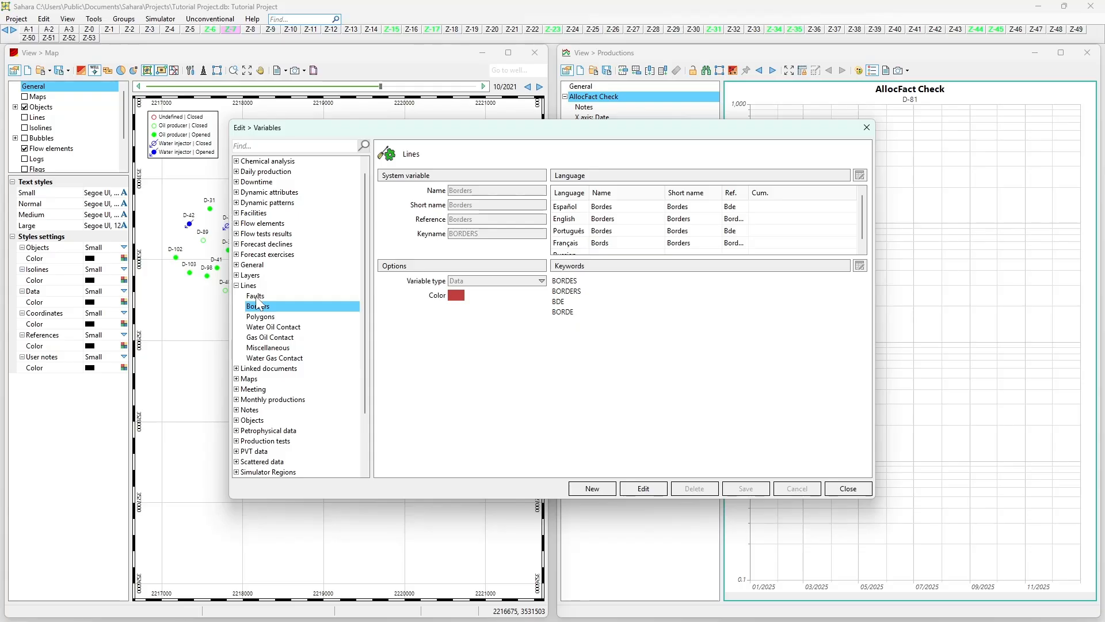
key("Up")
key("Down")
key("Up")
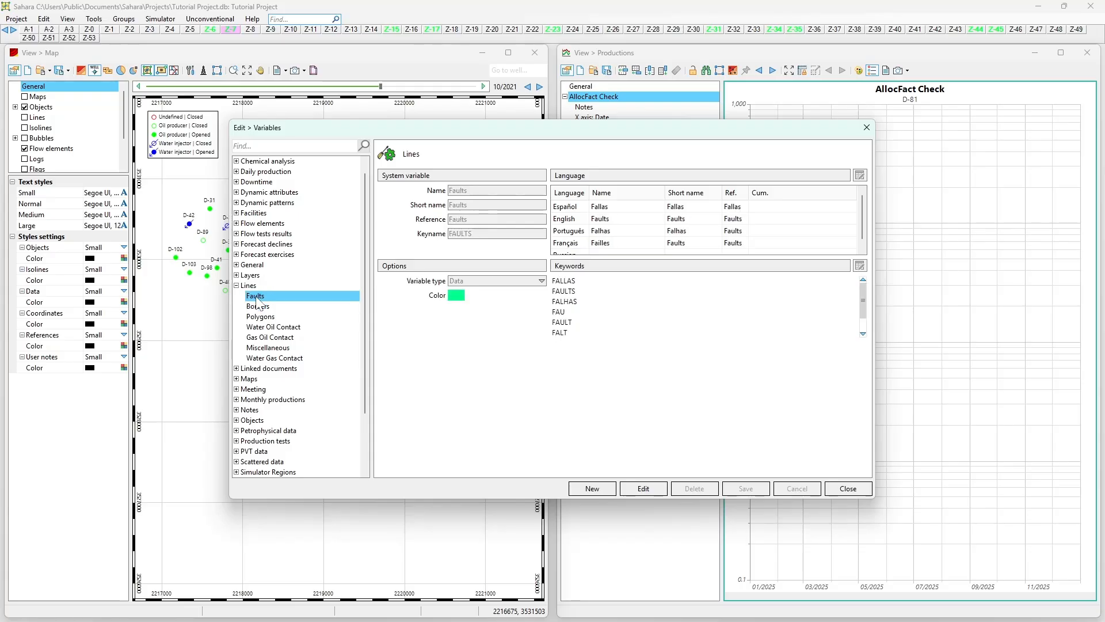
key("Down")
key("Down")
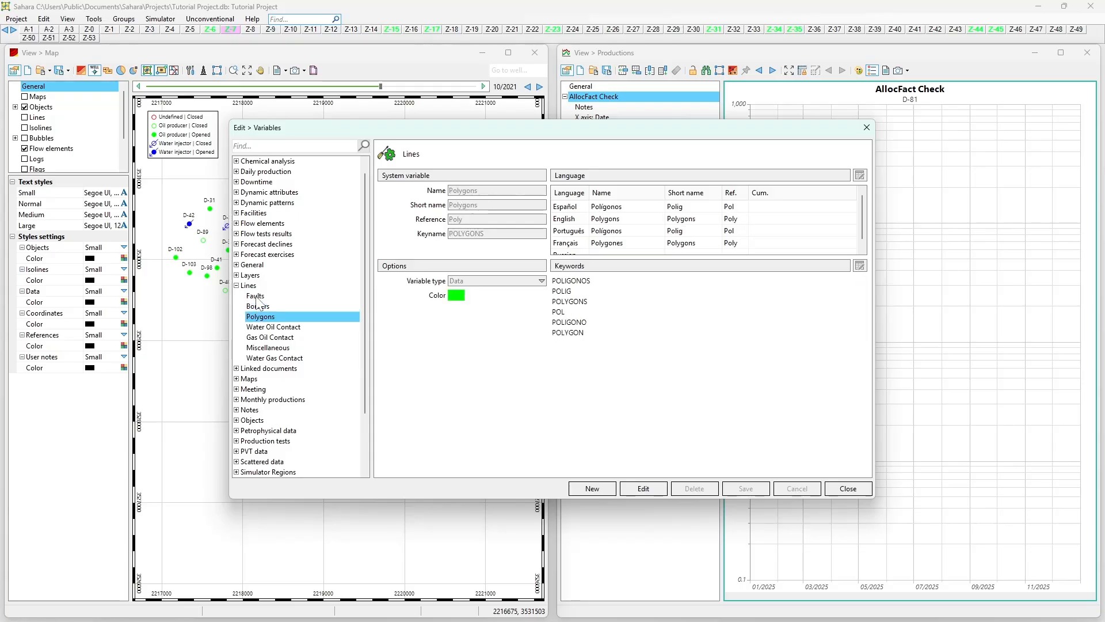
key("Down")
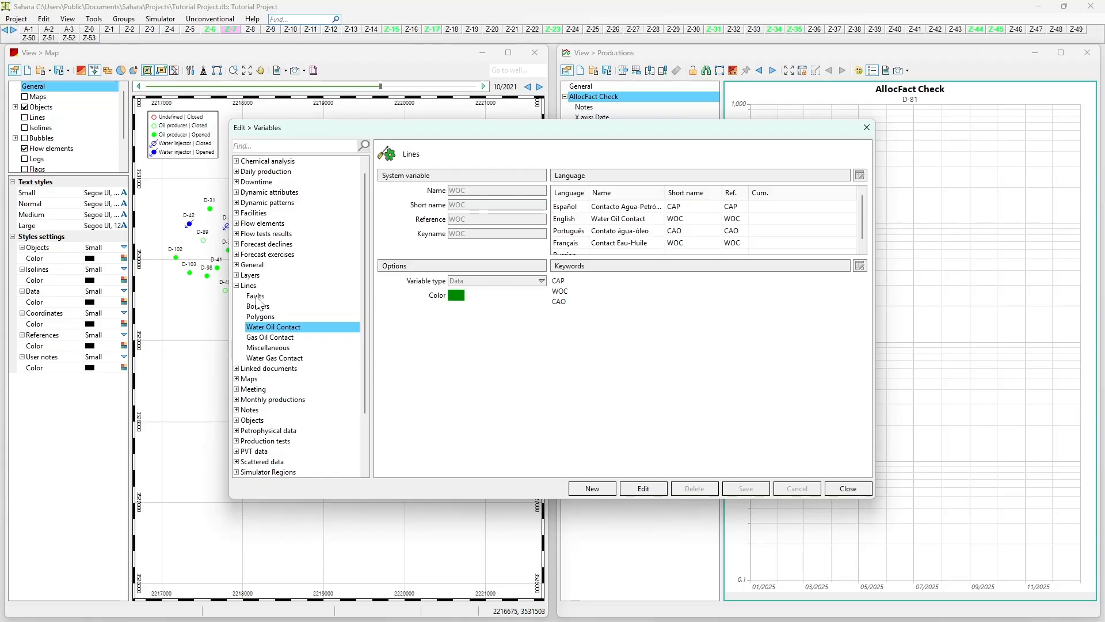
key("Down")
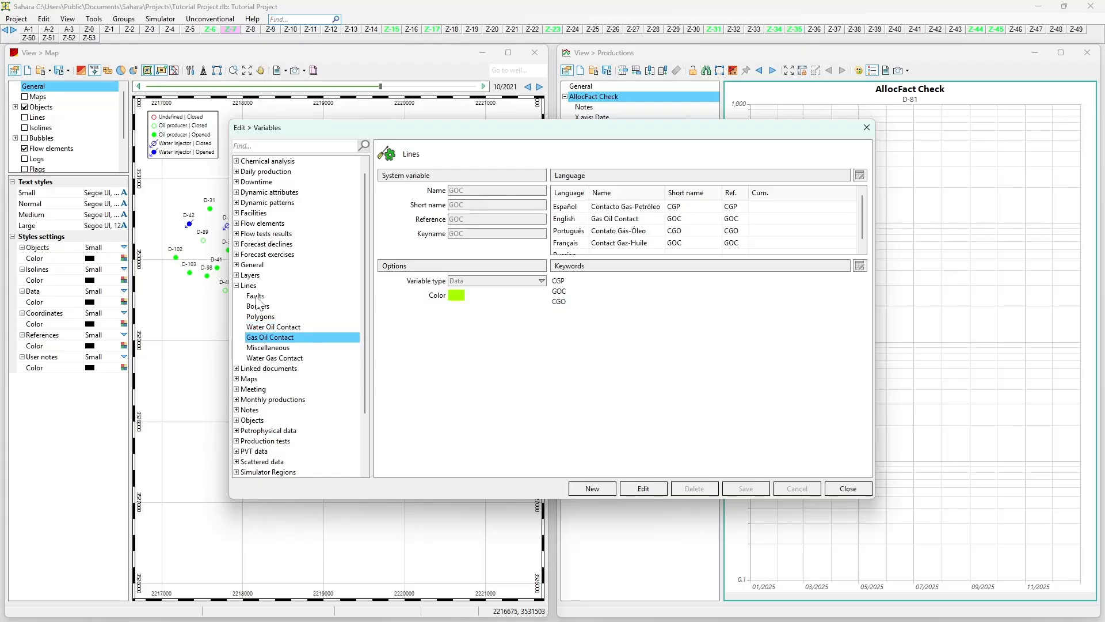
key("Down")
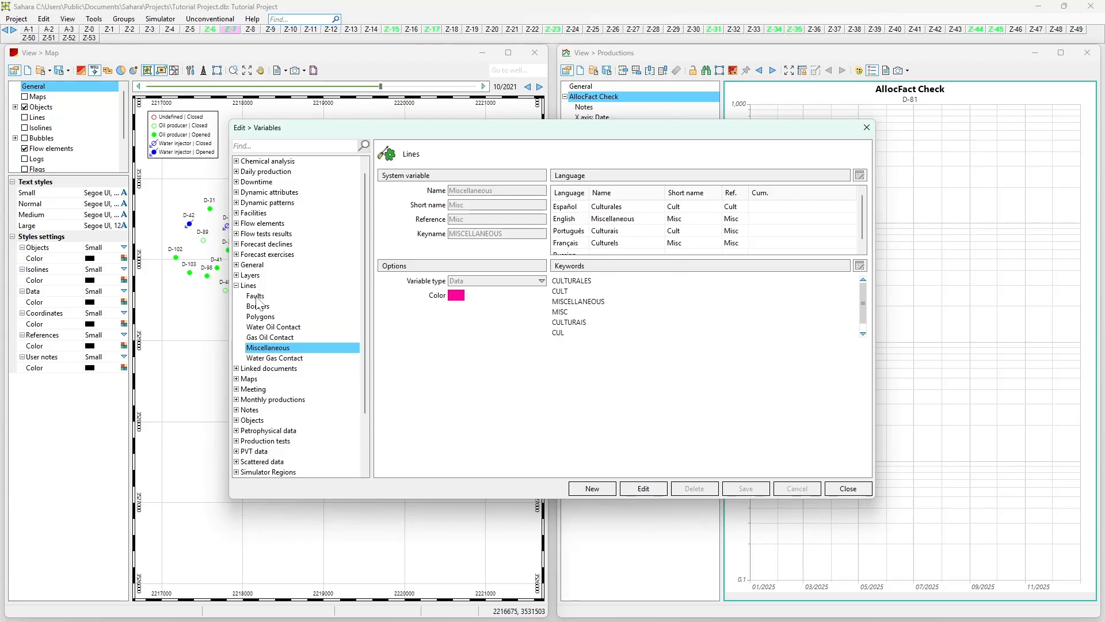
left_click(281, 317)
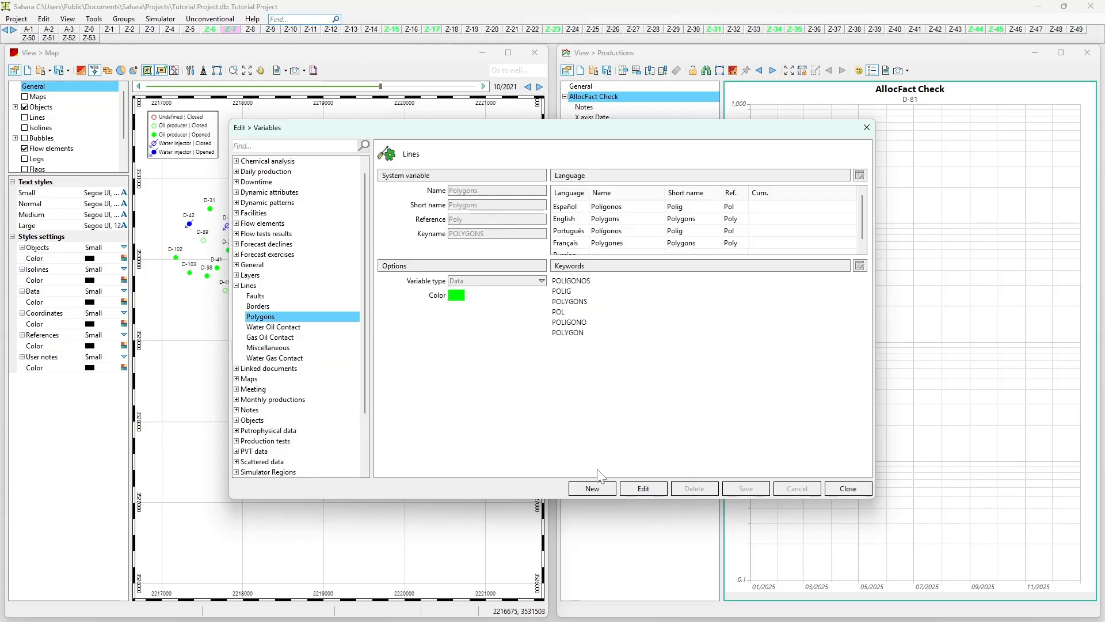
left_click(598, 488)
left_click(573, 356)
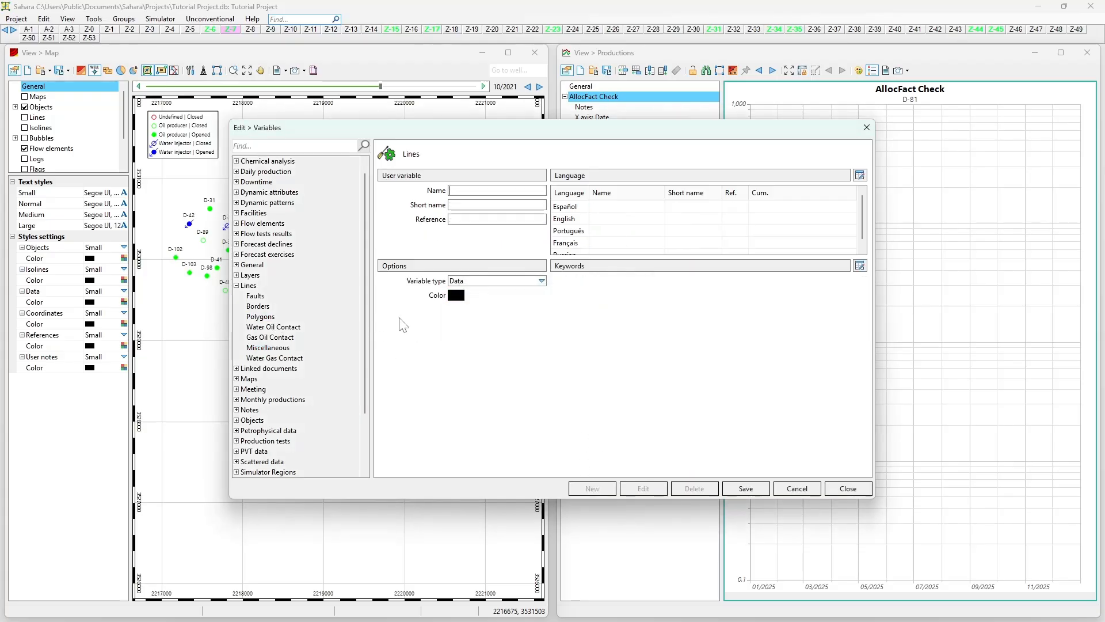
left_click(460, 280)
left_click(464, 280)
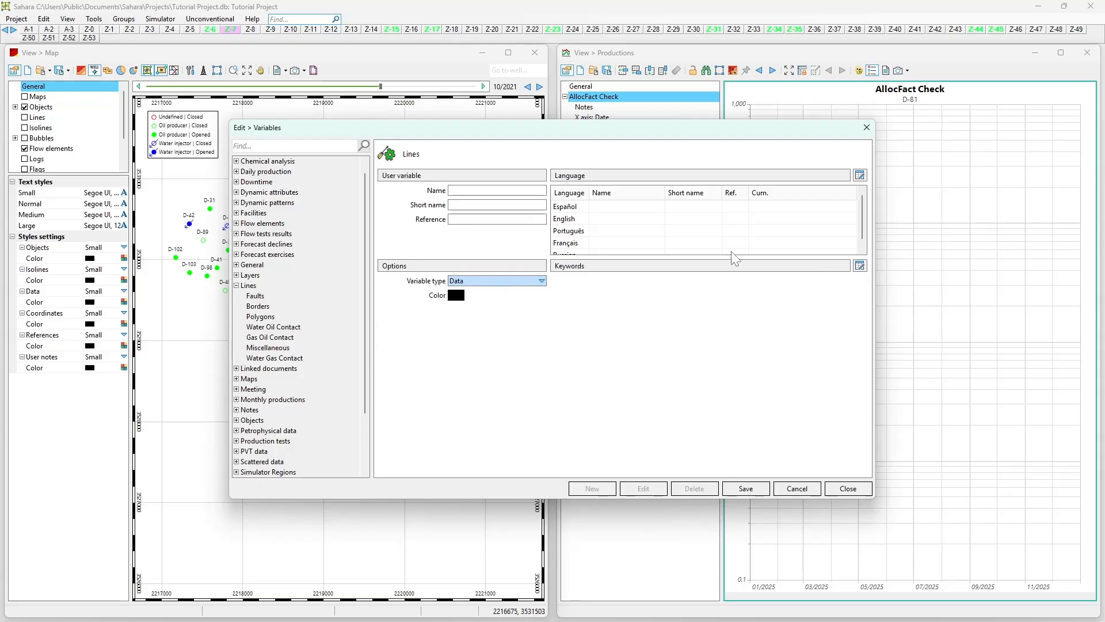
left_click(797, 488)
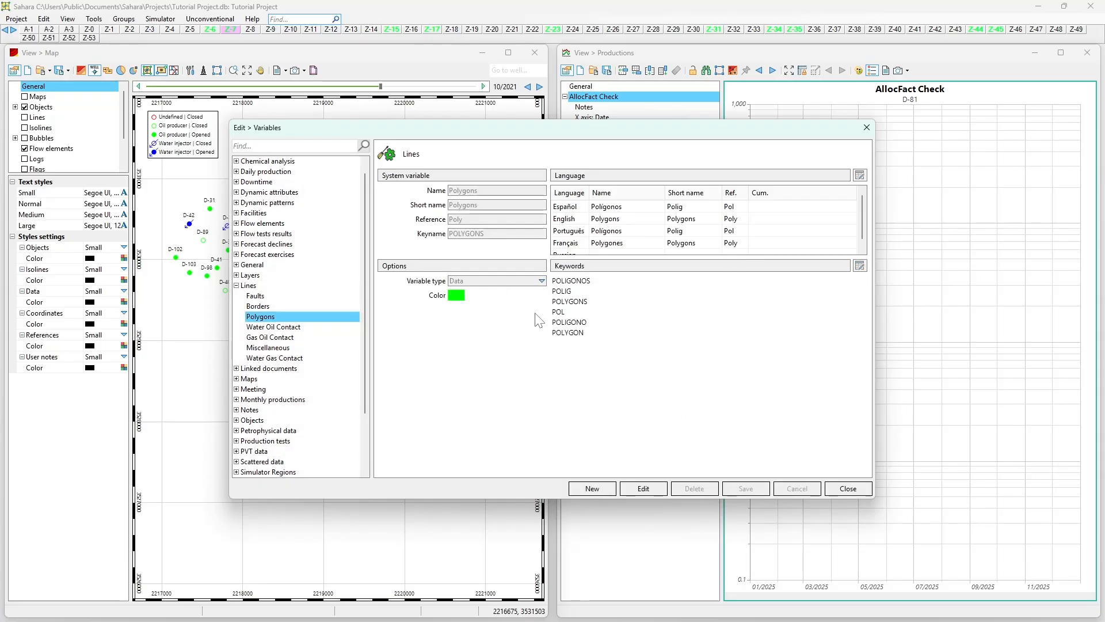
Step: Close the variables editor and start an import of layers lines
left_click(866, 127)
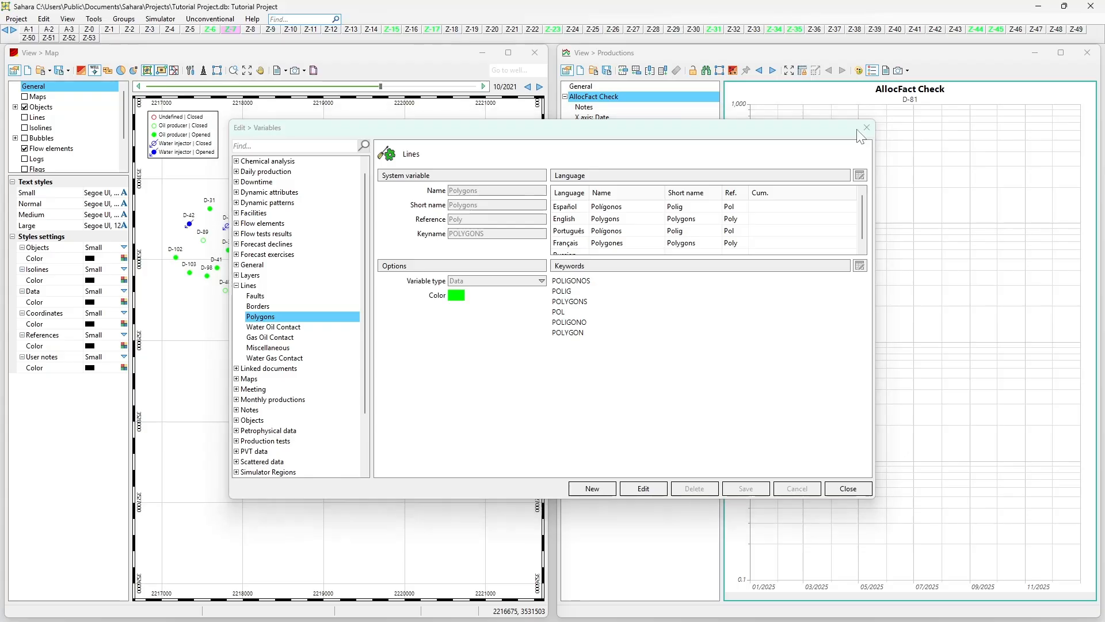
left_click(21, 21)
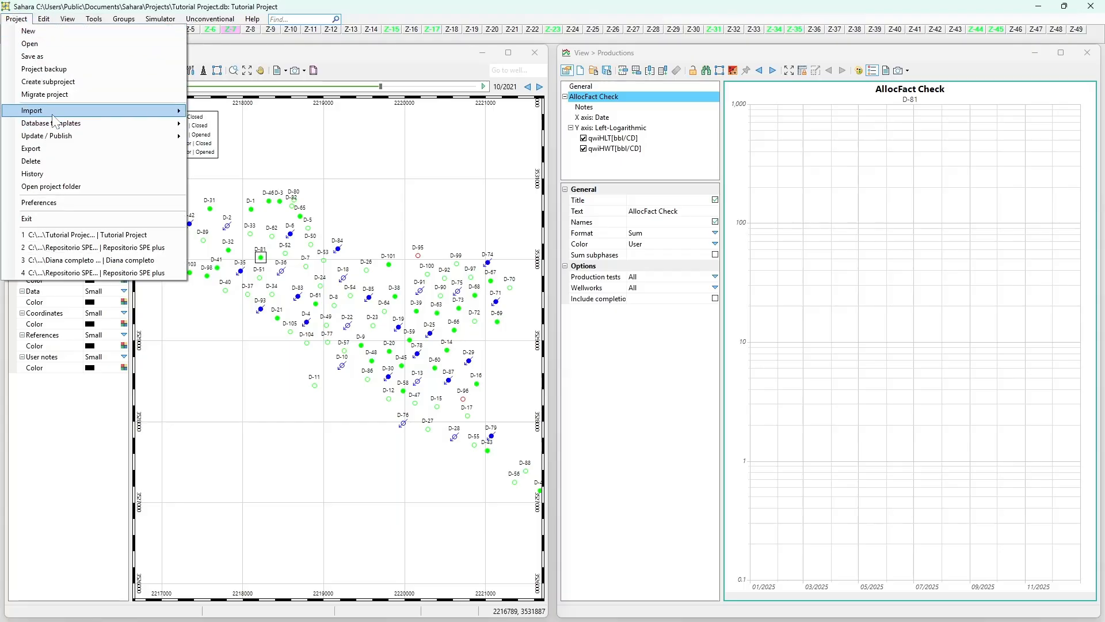
mouse_move(54, 115)
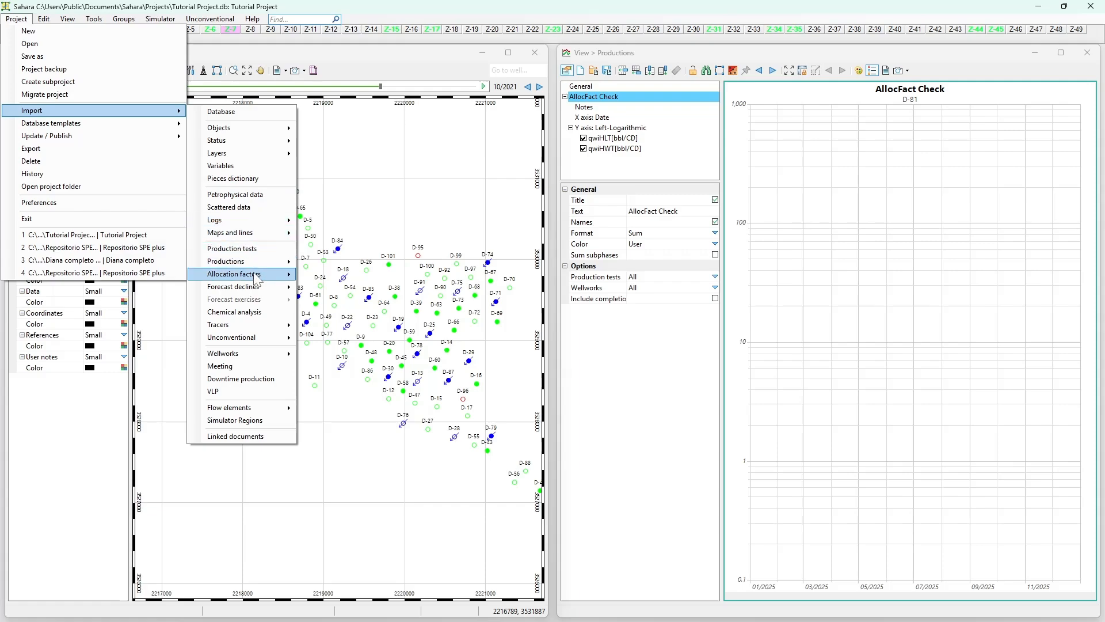
mouse_move(240, 223)
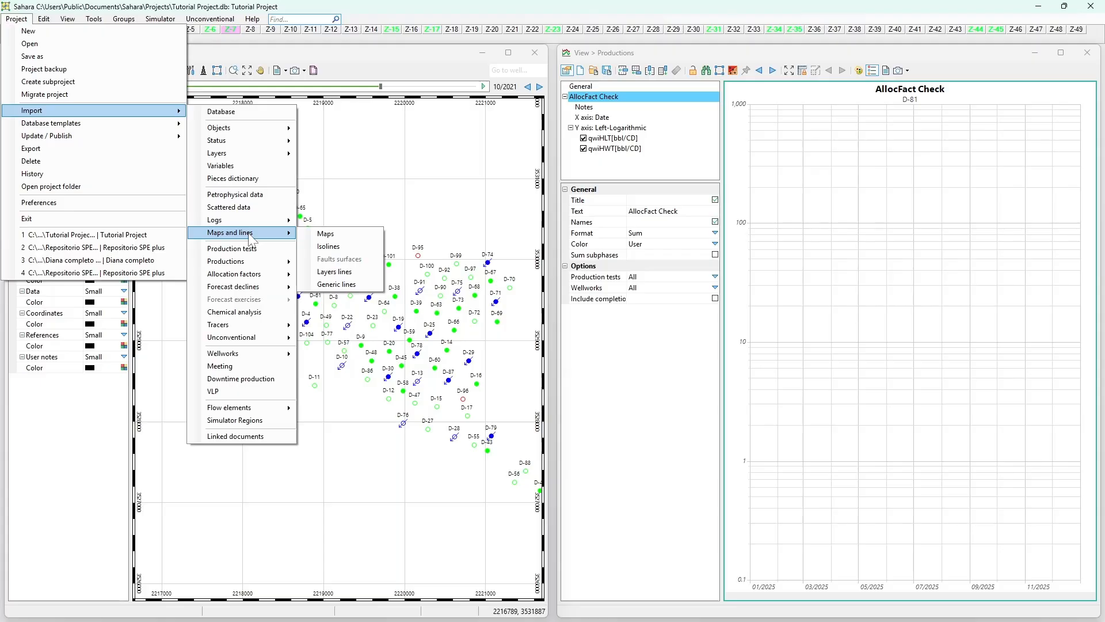
left_click(335, 273)
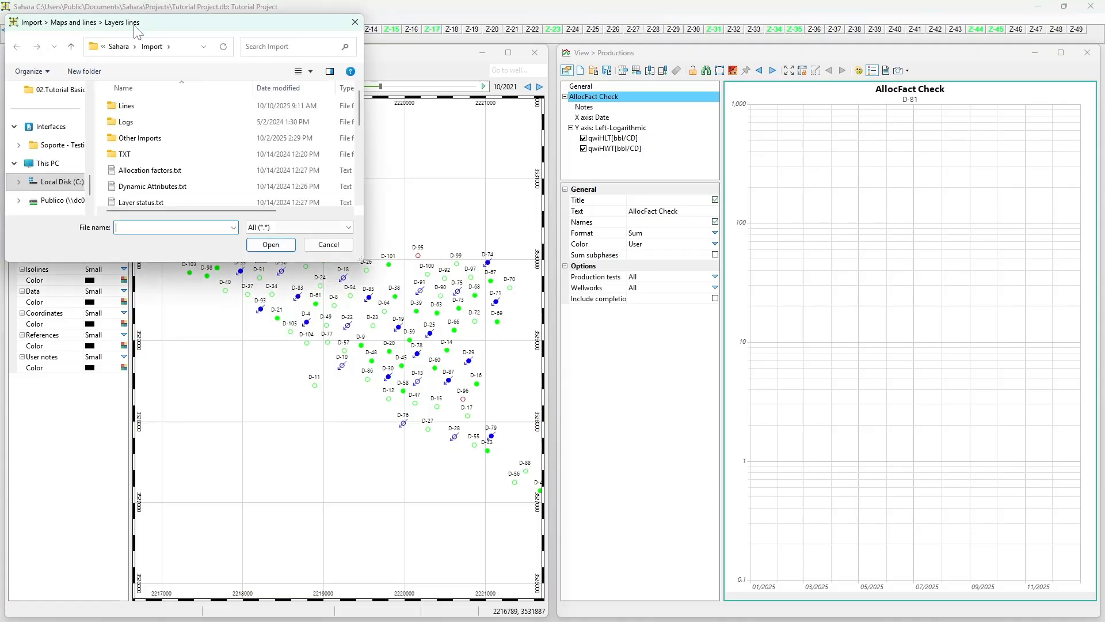
left_click_drag(135, 27, 464, 122)
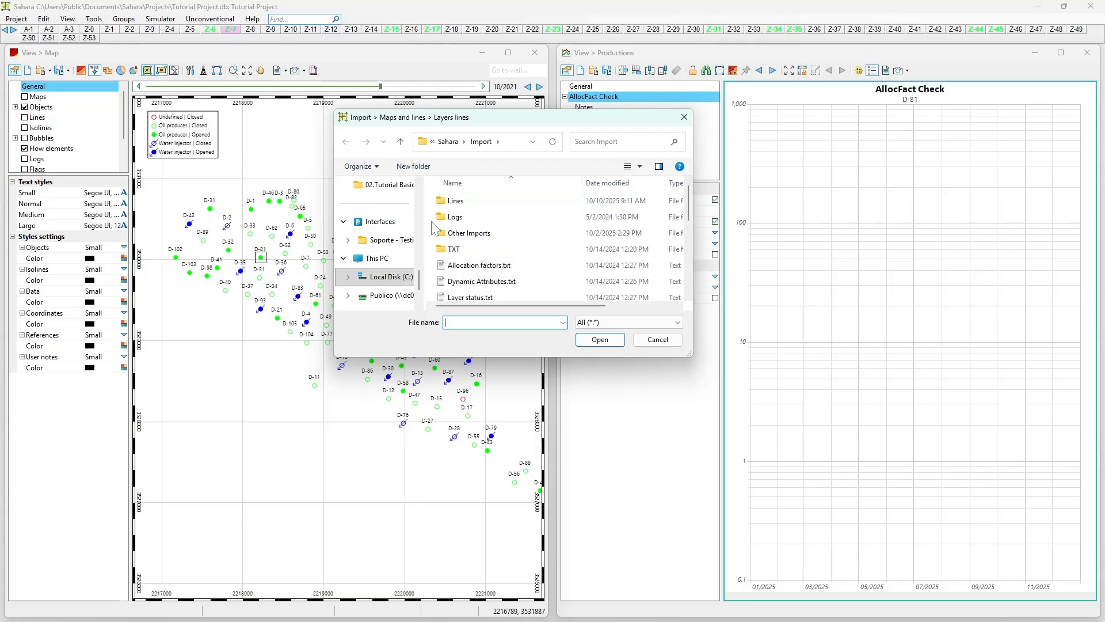
Step: Load all fault files from Z-1.Fau to Z-53.Fau in the Lines > Faults folder into the import
left_click(474, 205)
double_click(475, 206)
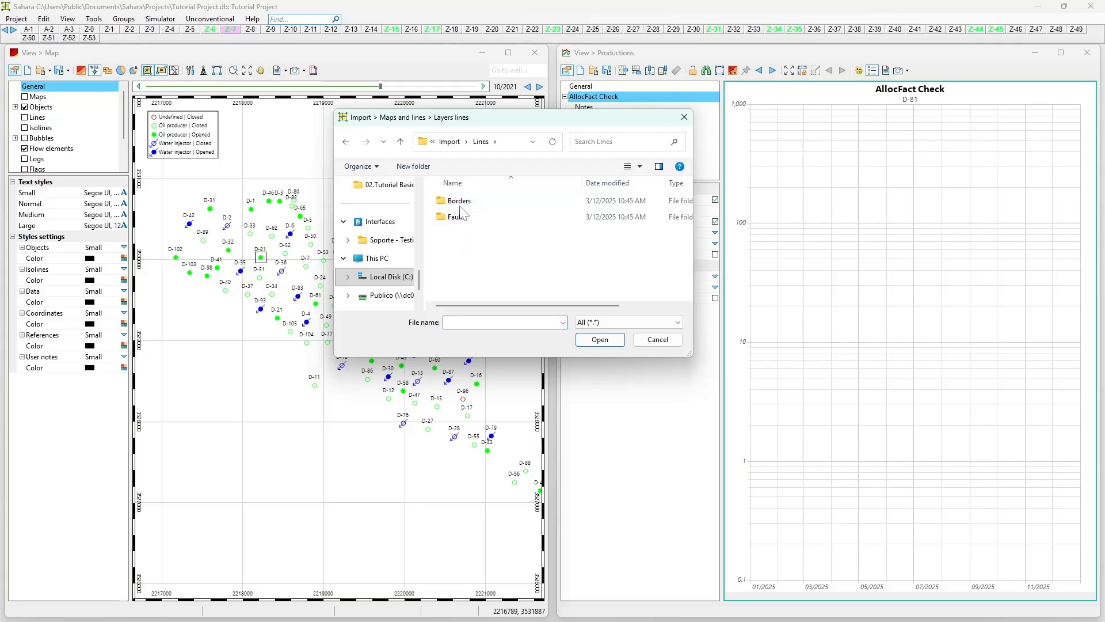
left_click(454, 217)
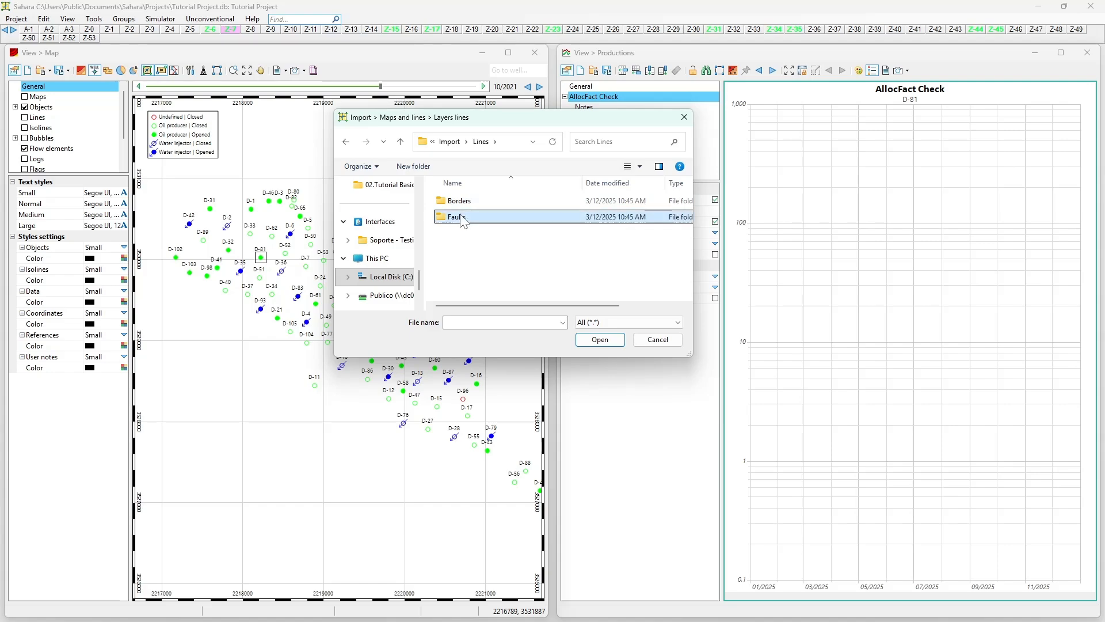
double_click(455, 217)
left_click(433, 205)
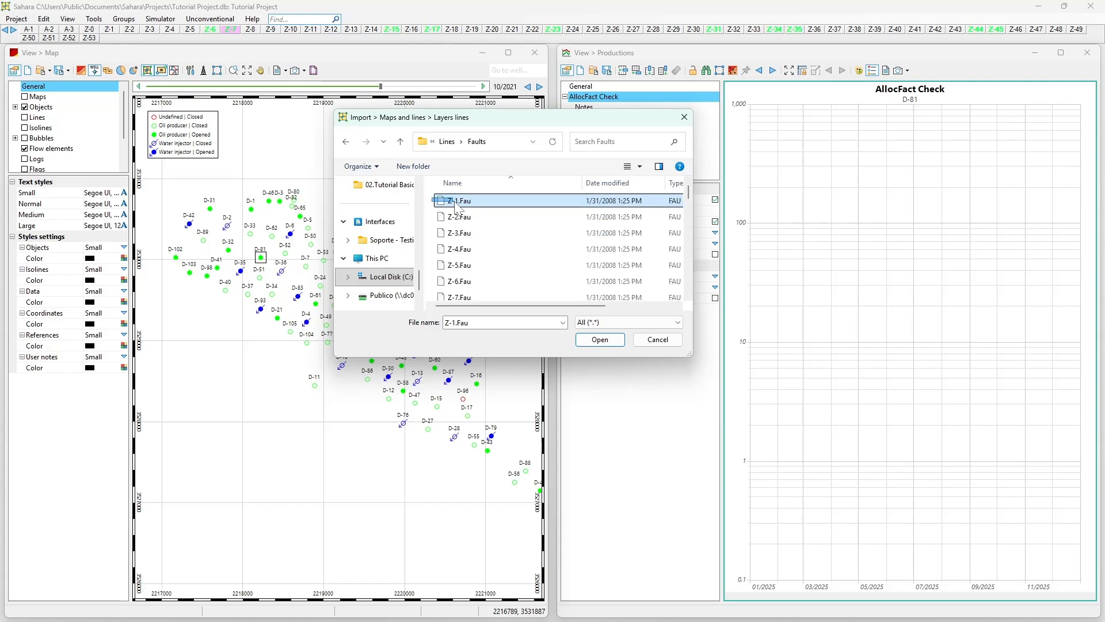
left_click_drag(433, 207, 488, 354)
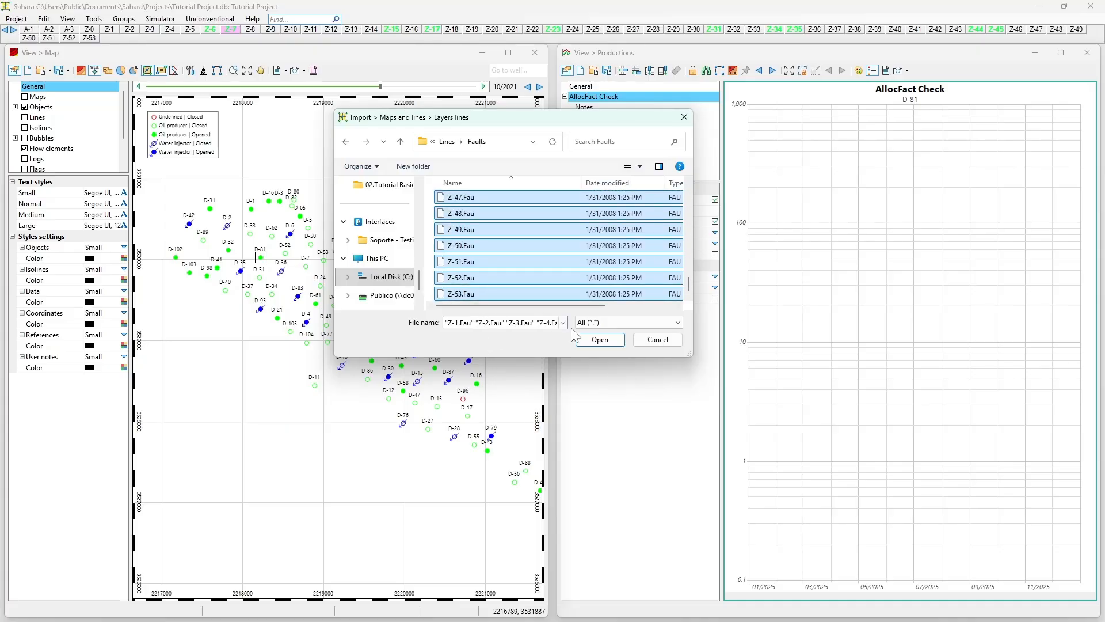
left_click(590, 342)
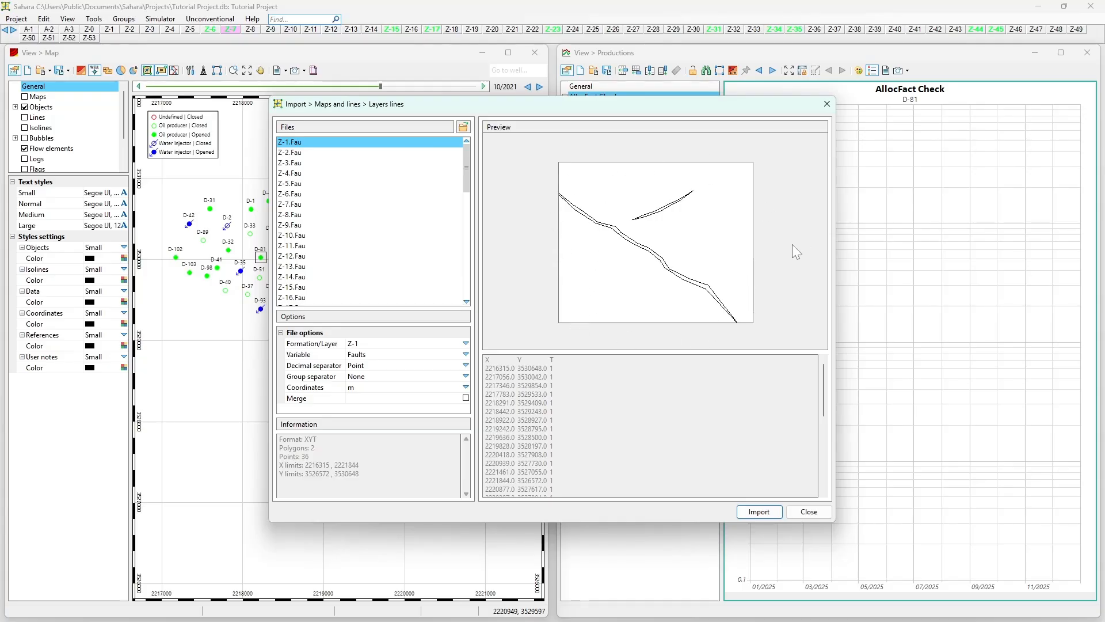
Step: Check the preview, assigned layer and variable of the loaded fault files from Z-2.Fau through Z-53.Fau
left_click_drag(580, 110, 766, 109)
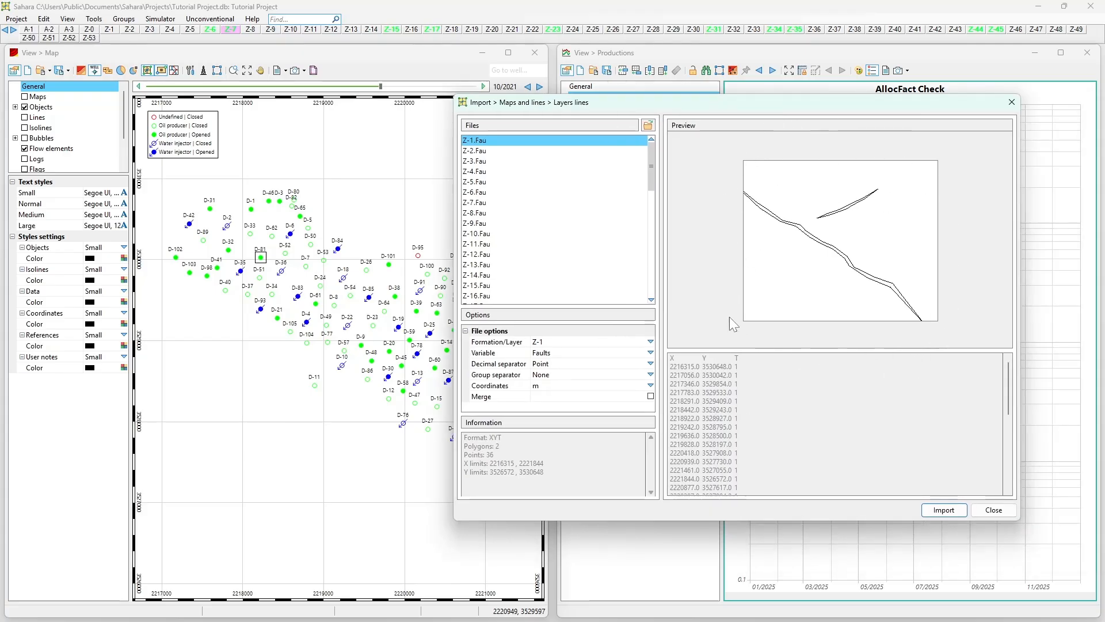
left_click(515, 150)
key("Down")
key("Down")
key("Down")
key("Down")
key("Down")
key("Down")
key("Down")
key("Down")
key("Down")
key("Down")
key("Down")
key("Down")
key("Down")
key("Down")
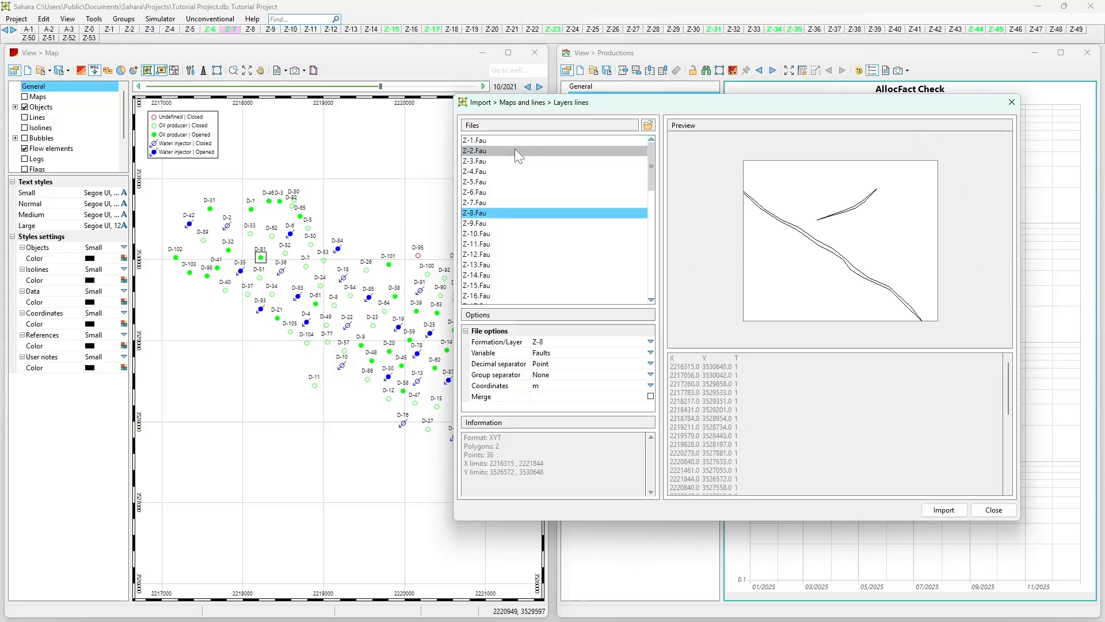
key("Down")
key("Down")
key("Down")
key("Down")
key("Down")
key("Down")
key("Down")
key("Down")
key("Down")
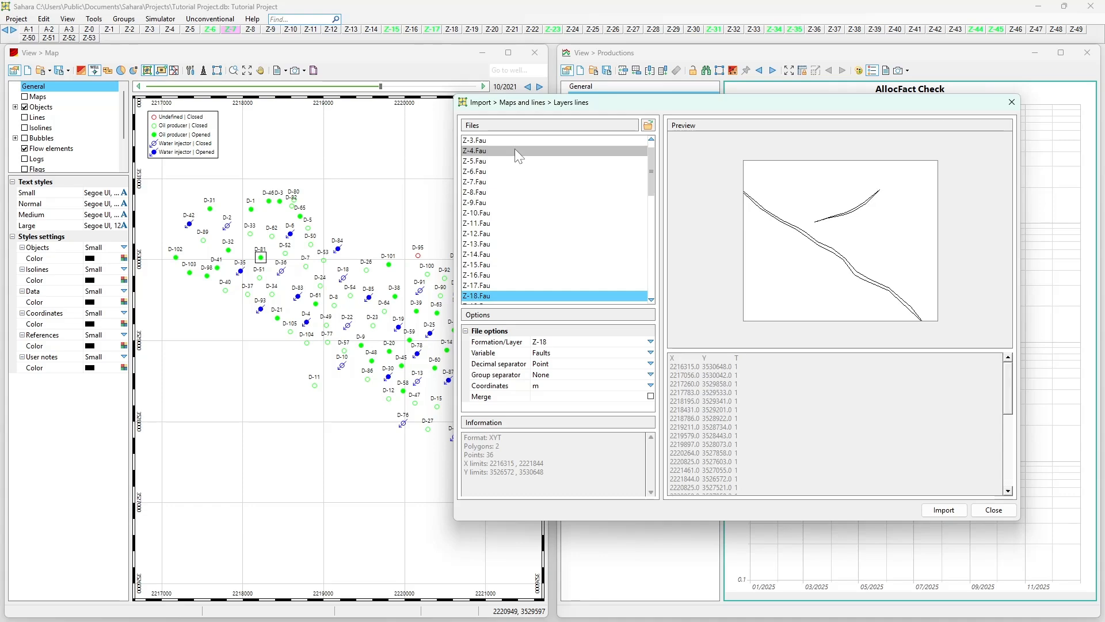
key("Down")
key("Down")
key("Down")
key("Down")
key("Down")
key("Down")
key("Down")
key("Down")
key("Down")
key("Down")
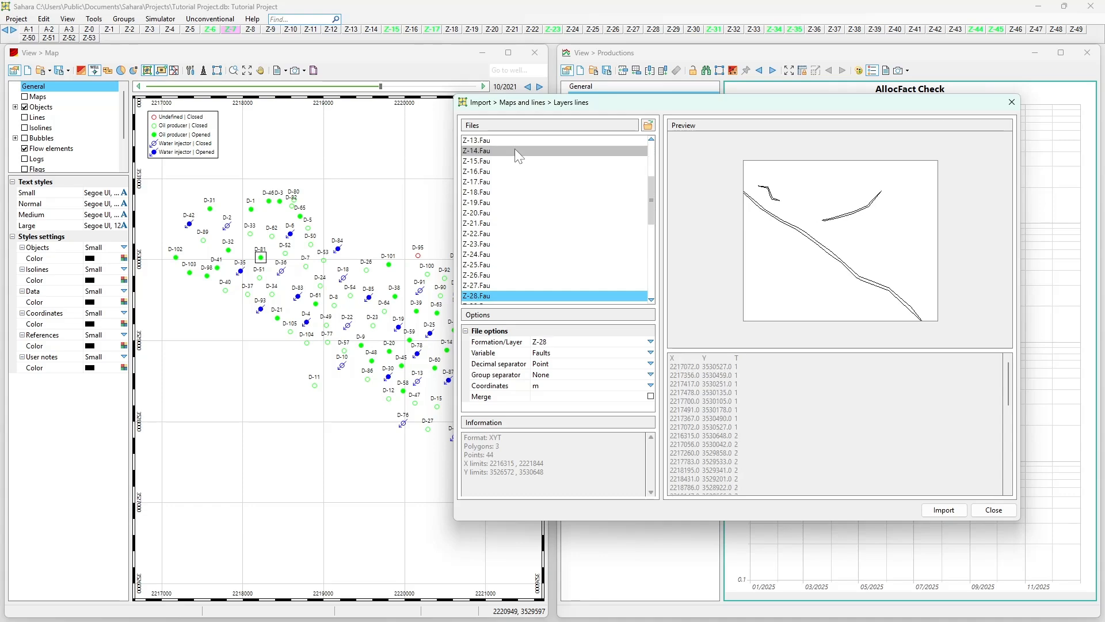
key("Down")
key("Down")
key("Down")
key("Down")
key("Down")
key("Down")
key("Down")
key("Down")
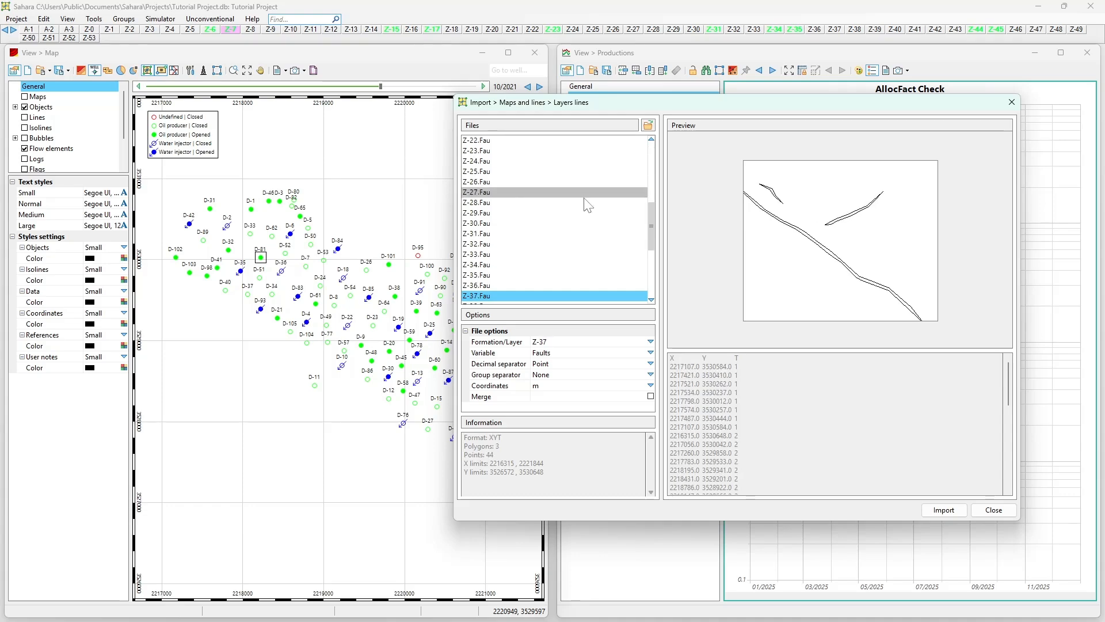
key("Down")
key("Down")
key("Down")
key("Down")
key("Down")
key("Down")
key("Down")
key("Down")
key("Down")
key("Down")
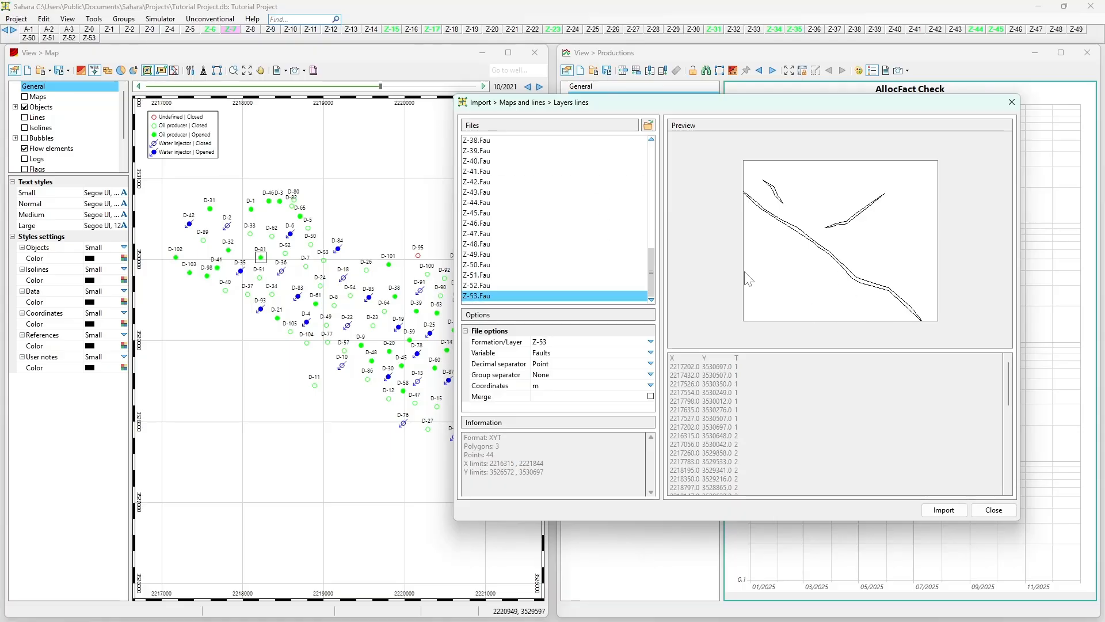
key("Up")
key("Up")
key("Up")
key("Up")
key("Up")
key("Up")
key("Down")
key("Down")
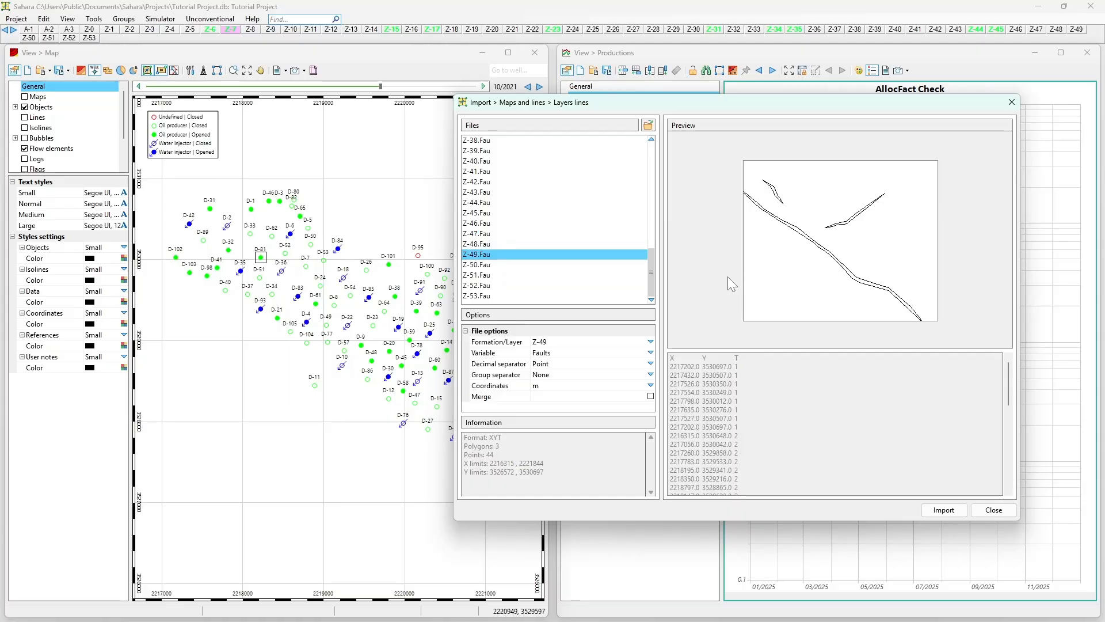
key("Down")
key("Down")
key("Down")
Step: Return to Z-1.Fau and compare the fault previews file by file down to Z-16.Fau
left_click_drag(651, 276, 646, 166)
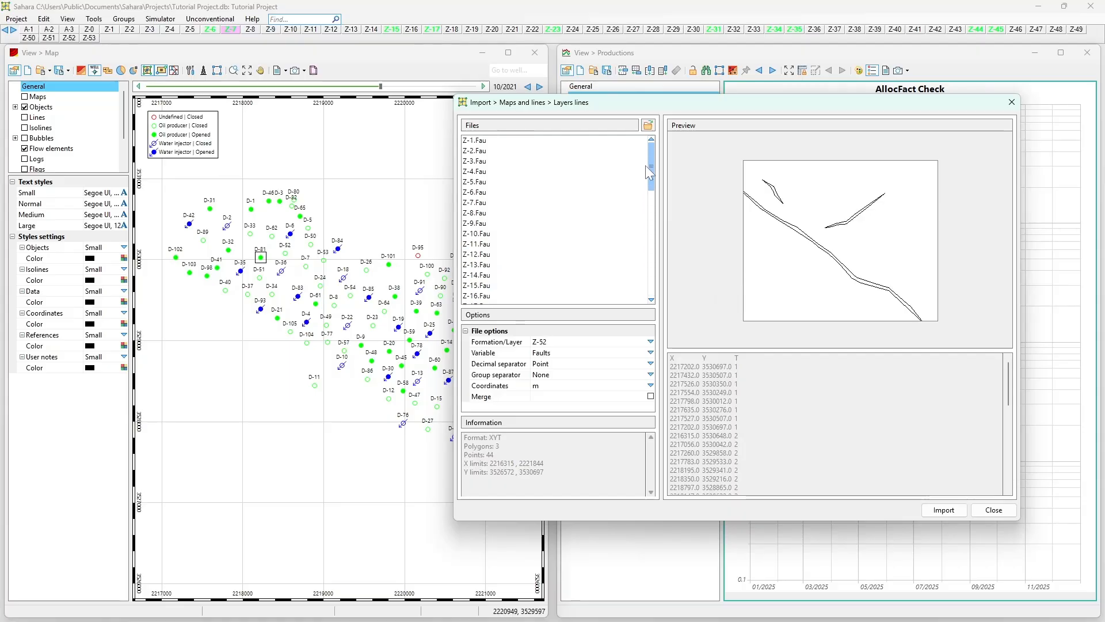
left_click(597, 140)
key("Down")
key("Down")
key("Down")
key("Down")
key("Down")
key("Down")
key("Down")
key("Down")
key("Down")
key("Down")
key("Down")
key("Down")
key("Down")
key("Down")
key("Down")
key("Down")
key("Down")
key("Down")
key("Down")
key("Down")
key("Down")
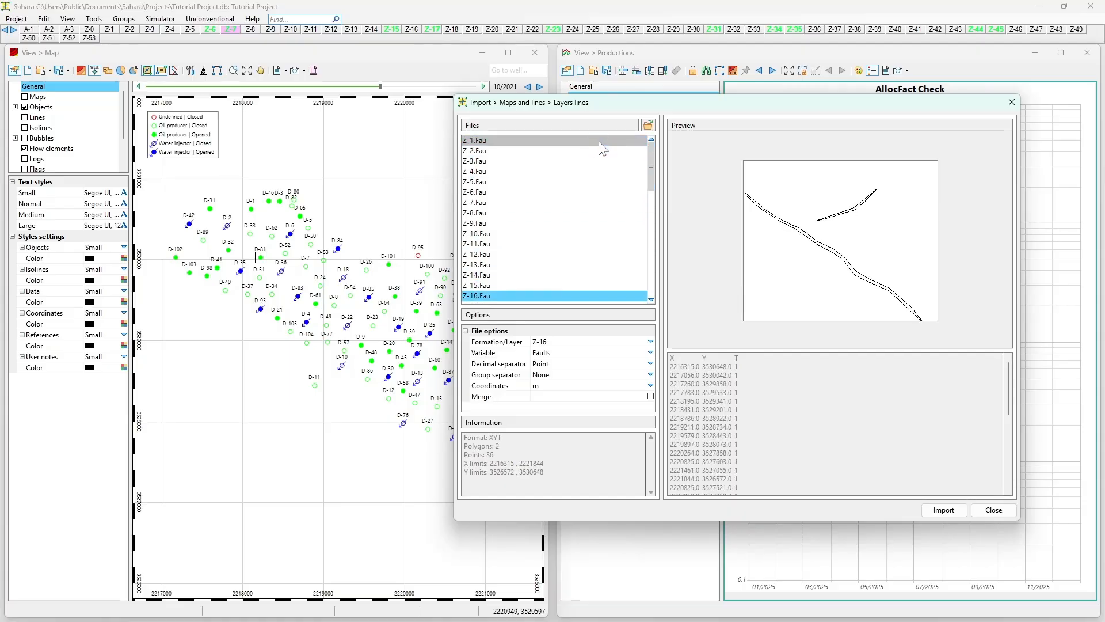
Step: Continue comparing the fault previews and assigned layers file by file from Z-17.Fau down to Z-47.Fau
key("Down")
key("Down")
key("Down")
key("Down")
key("Down")
key("Down")
key("Down")
key("Down")
key("Down")
key("Down")
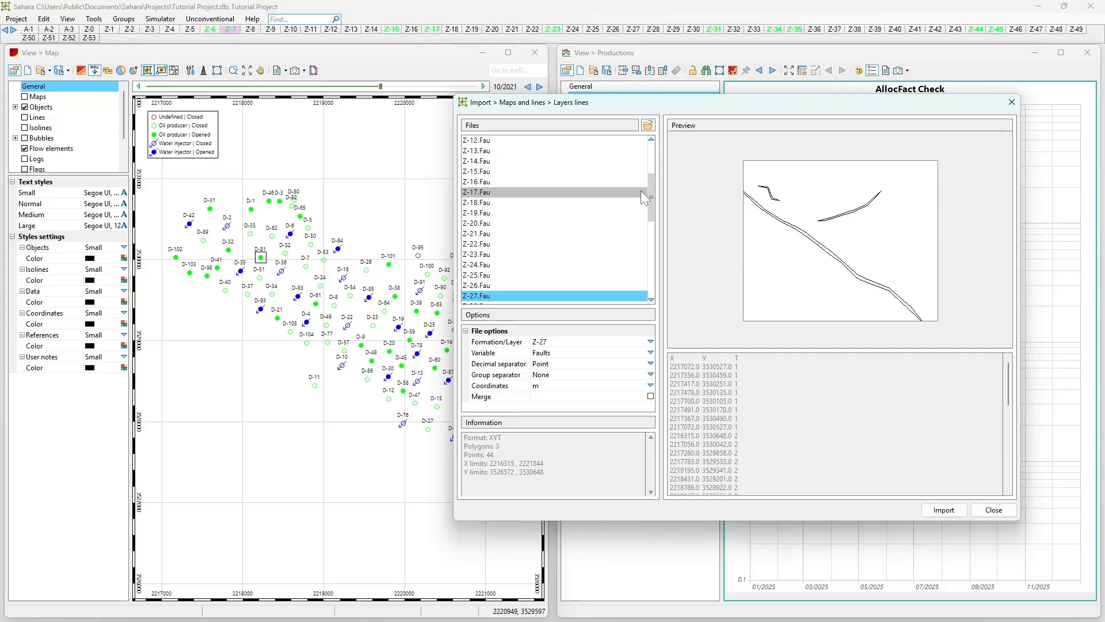
key("Down")
key("Down")
key("Down")
key("Down")
key("Down")
key("Down")
key("Down")
key("Down")
key("Down")
key("Down")
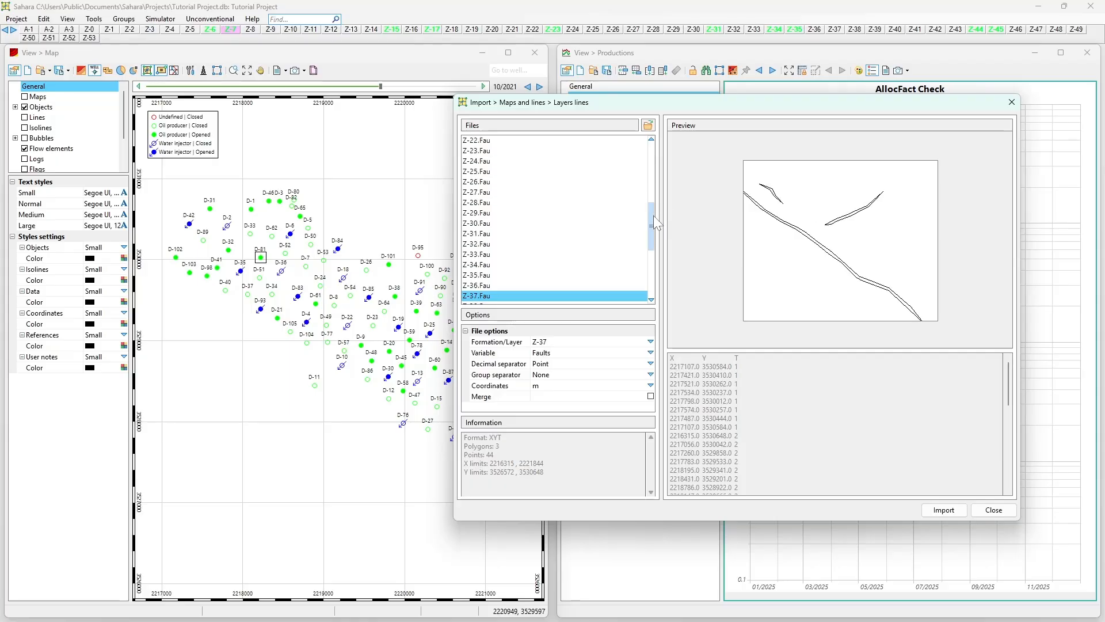
key("Down")
key("Down")
key("Down")
key("Down")
key("Down")
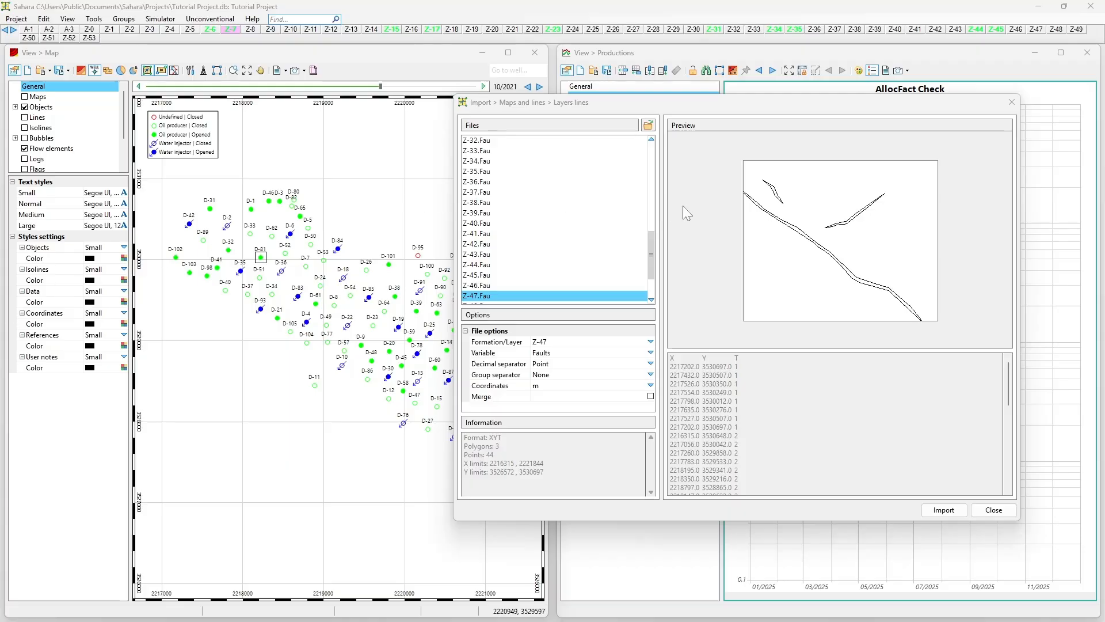
Step: Return to Z-1.Fau and look over the layers offered for its Formation/Layer option
left_click_drag(652, 254, 586, 137)
left_click(586, 140)
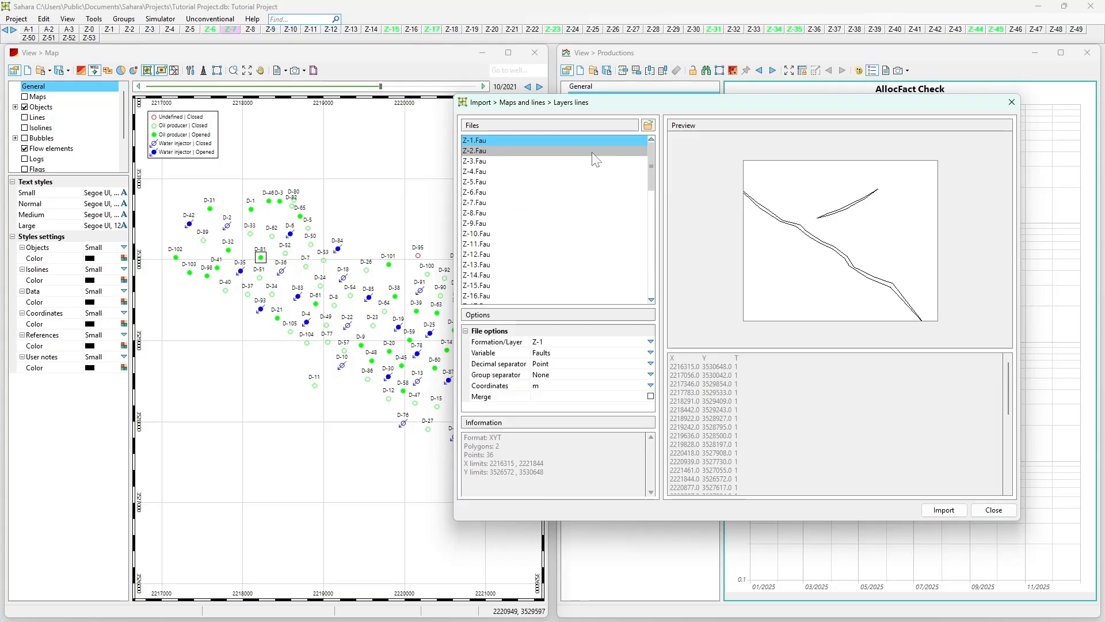
left_click(651, 341)
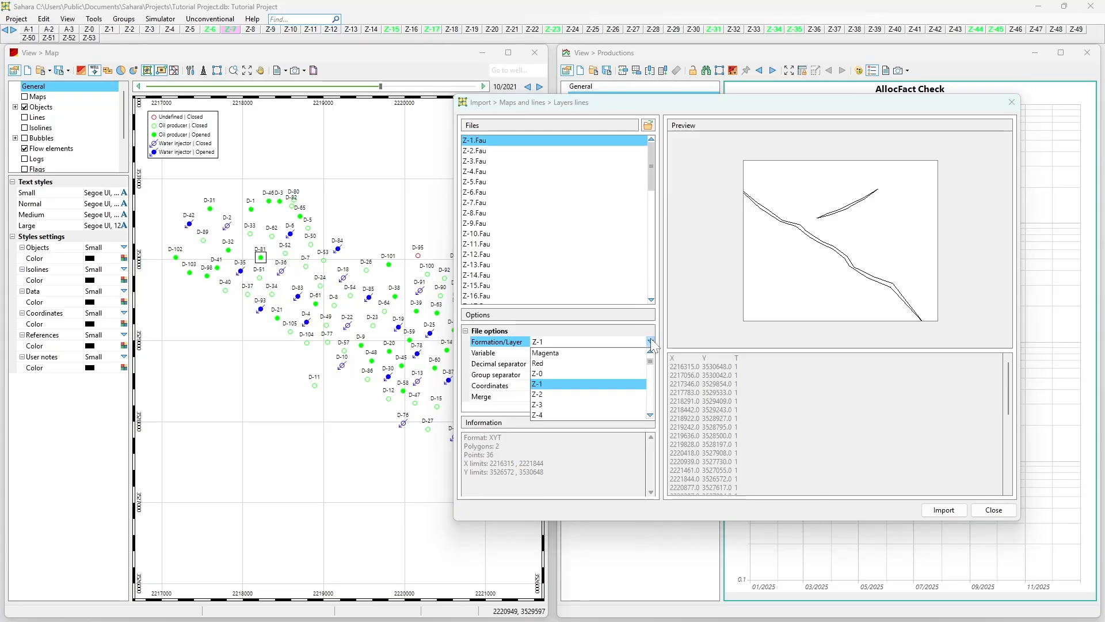
left_click(651, 343)
Step: Go back and forth through the first fault files, comparing each file name with its Formation/Layer, and end on Z-1.Fau
left_click(497, 150)
key("Down")
key("Down")
key("Down")
key("Down")
key("Down")
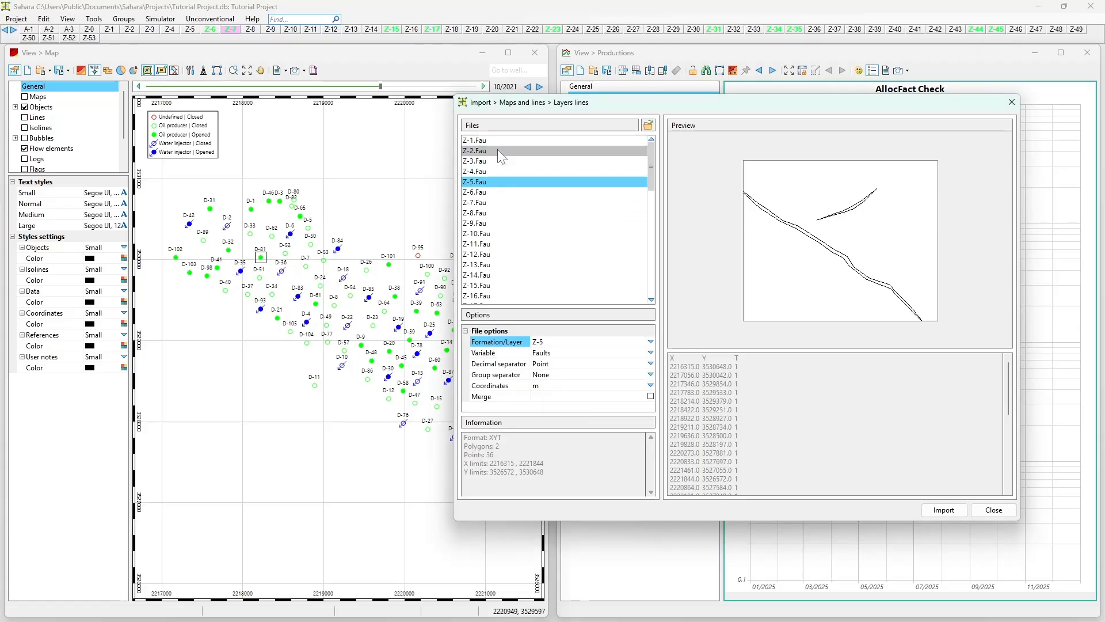
key("Down")
key("Down")
key("Up")
key("Up")
key("Up")
key("Up")
key("Up")
key("Up")
key("Up")
key("Up")
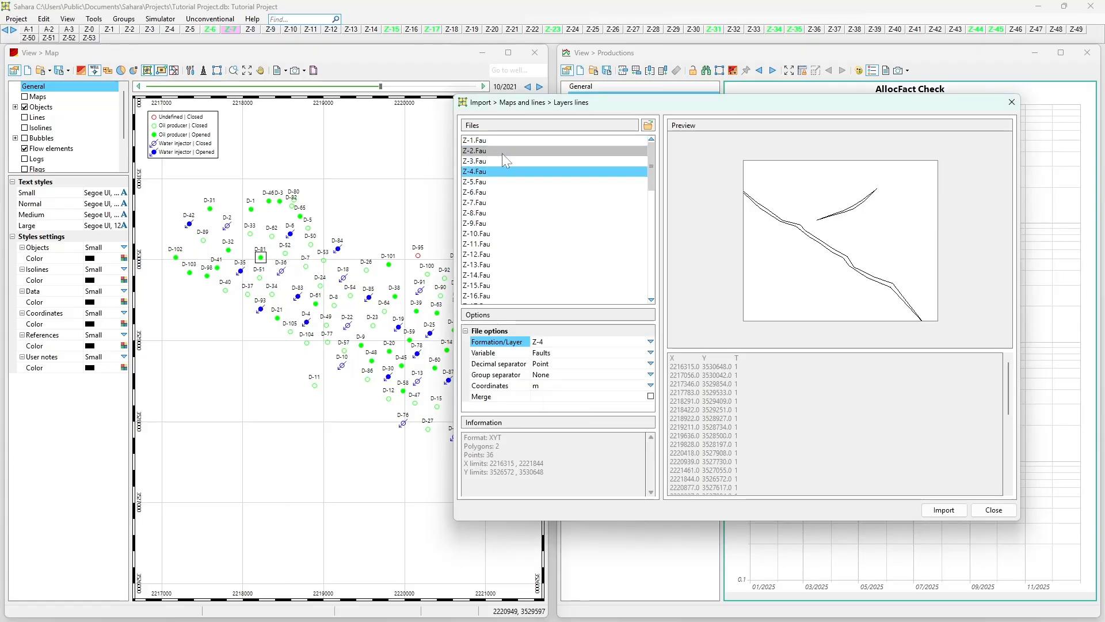
left_click(516, 163)
key("Down")
key("Down")
key("Down")
key("Down")
key("Down")
key("Up")
key("Up")
key("Up")
key("Up")
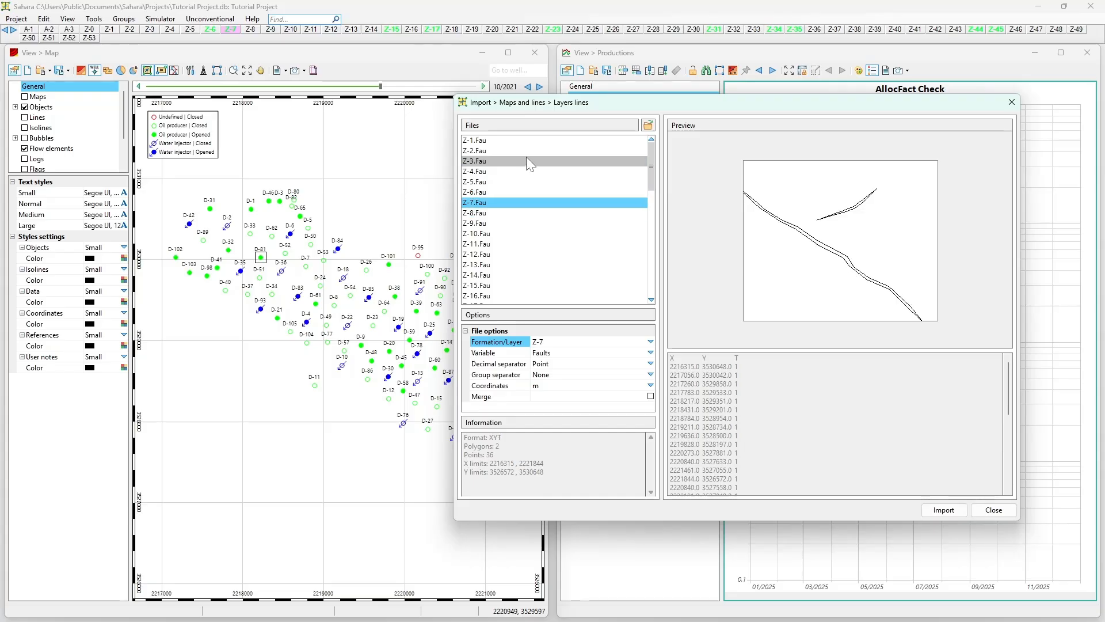
key("Up")
key("Up")
key("Up")
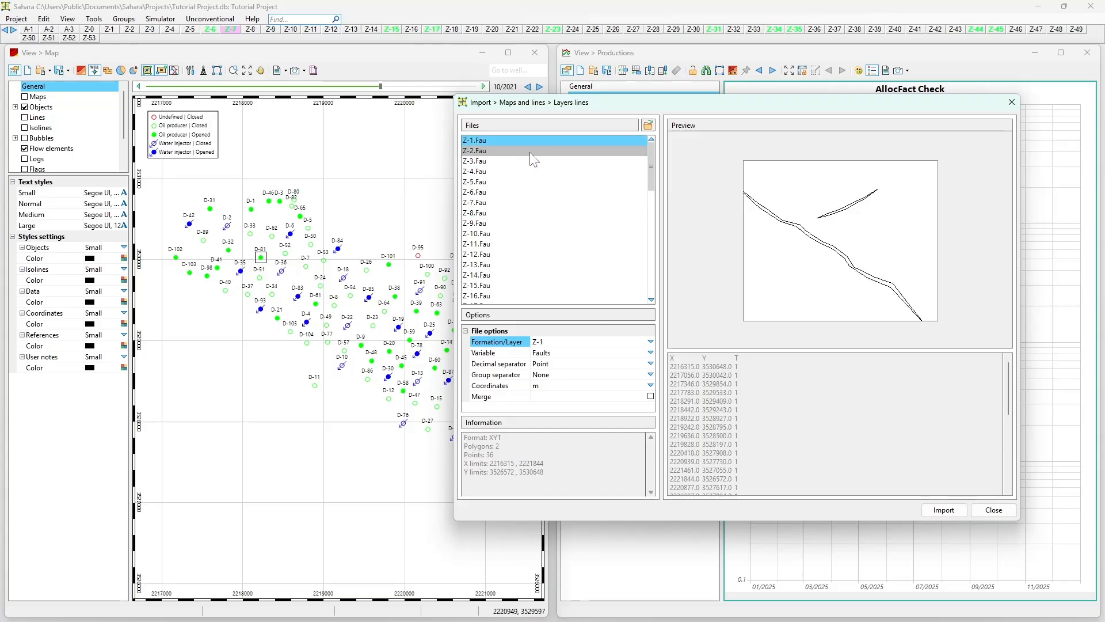
Step: Check the assigned Formation/Layer and preview of the files from Z-2.Fau through Z-18.Fau
key("Down")
key("Down")
key("Down")
key("Down")
key("Down")
key("Down")
key("Down")
key("Down")
key("Down")
key("Down")
key("Down")
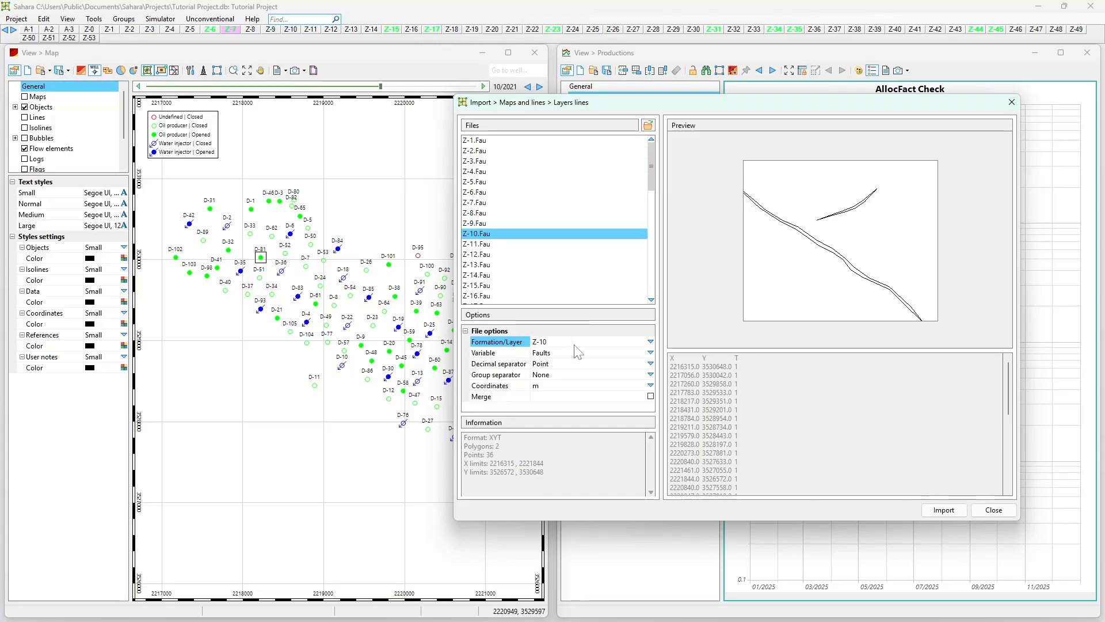
key("Down")
key("Down")
key("Down")
key("Down")
key("Down")
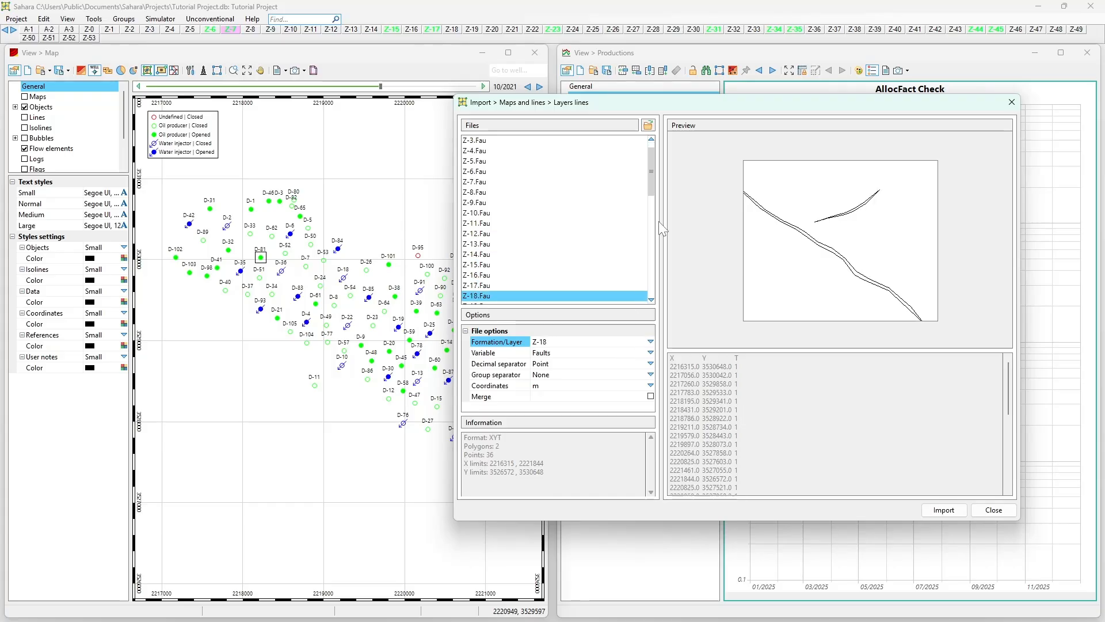
Step: Return to Z-1.Fau and review the choices for its layer, variable, decimal separator and group separator
key("Home")
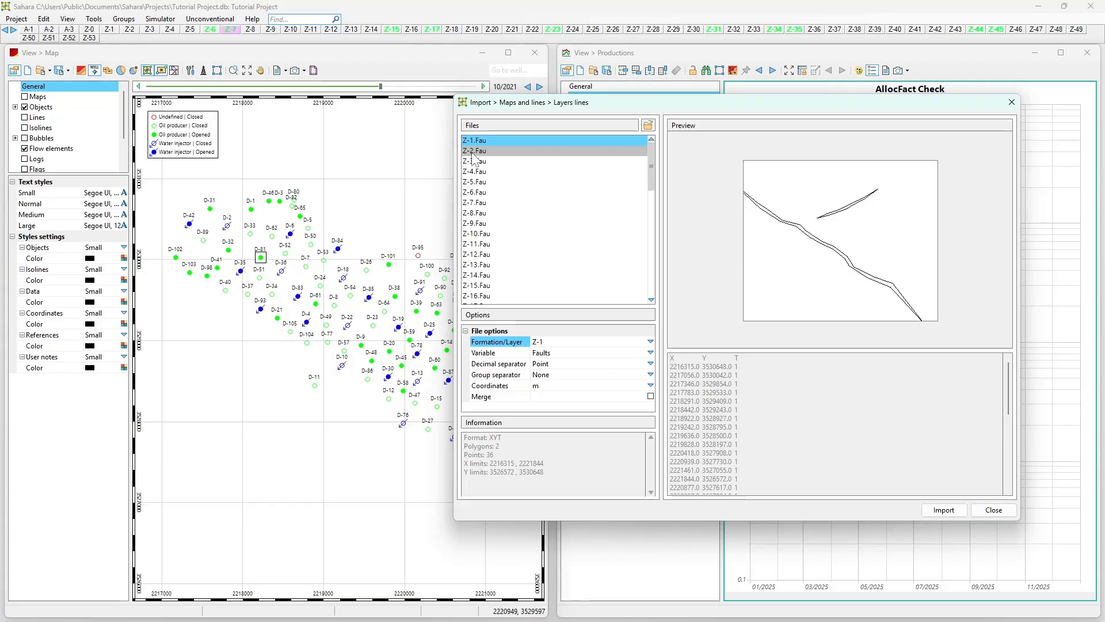
left_click(652, 341)
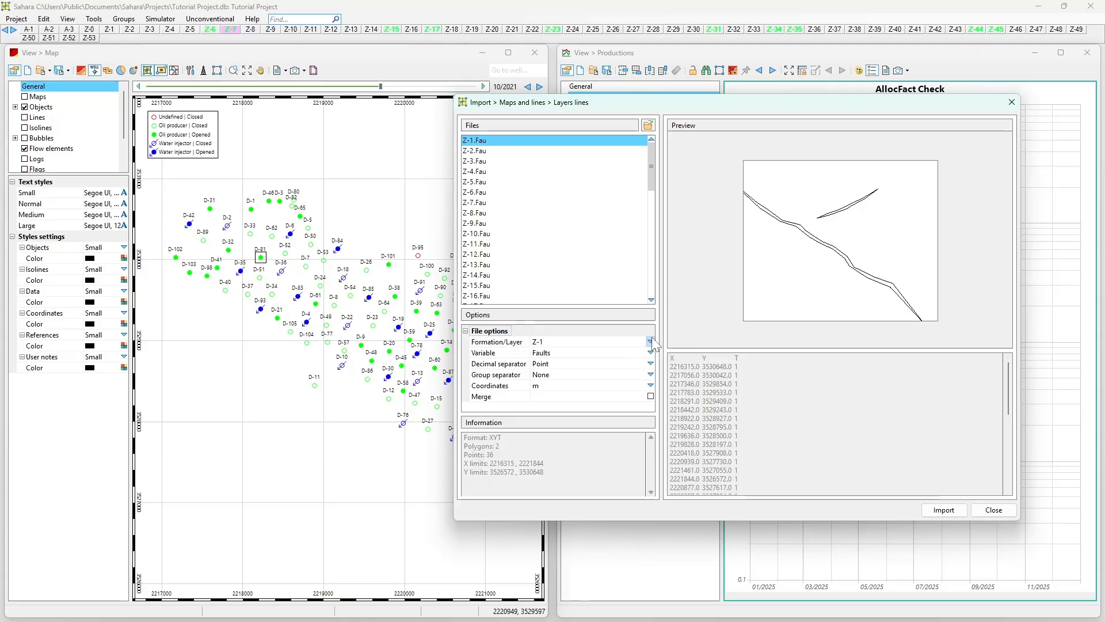
left_click(650, 341)
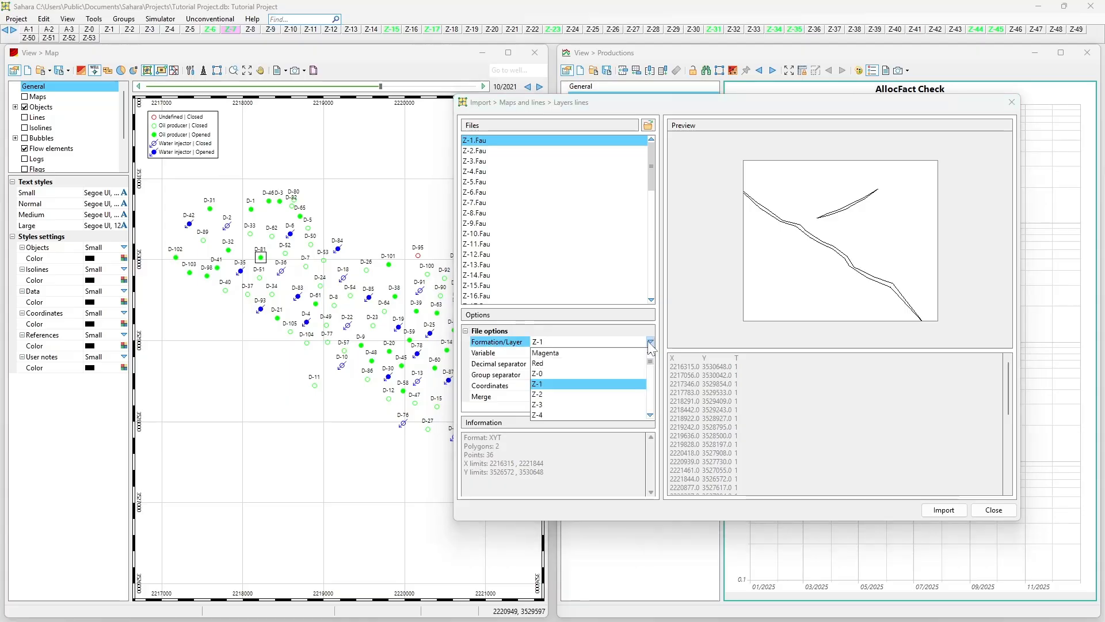
left_click(675, 361)
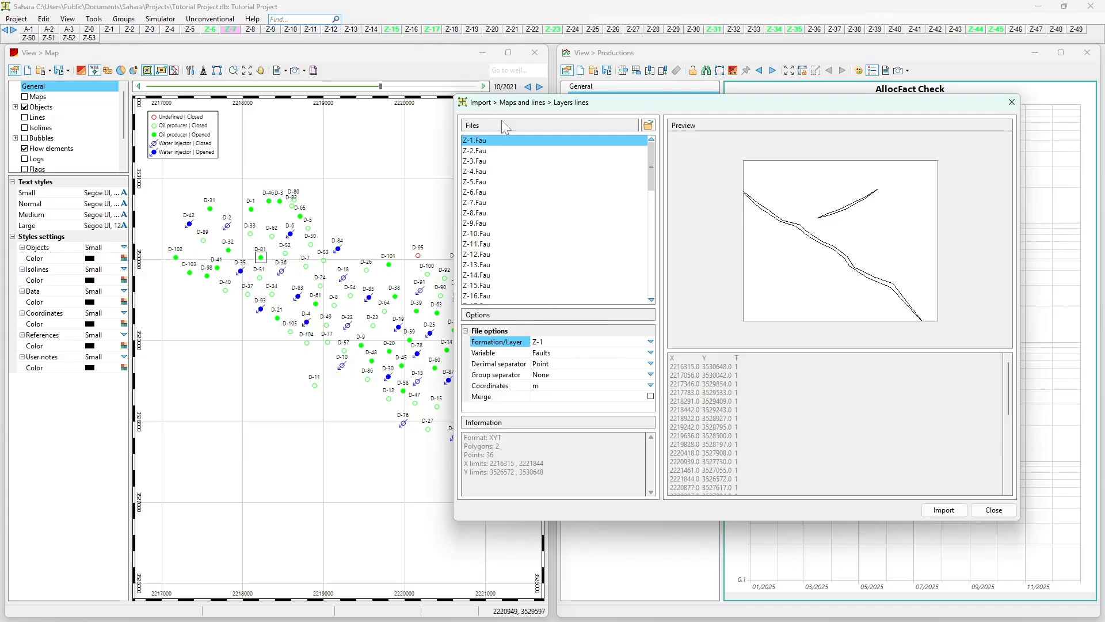
left_click(650, 353)
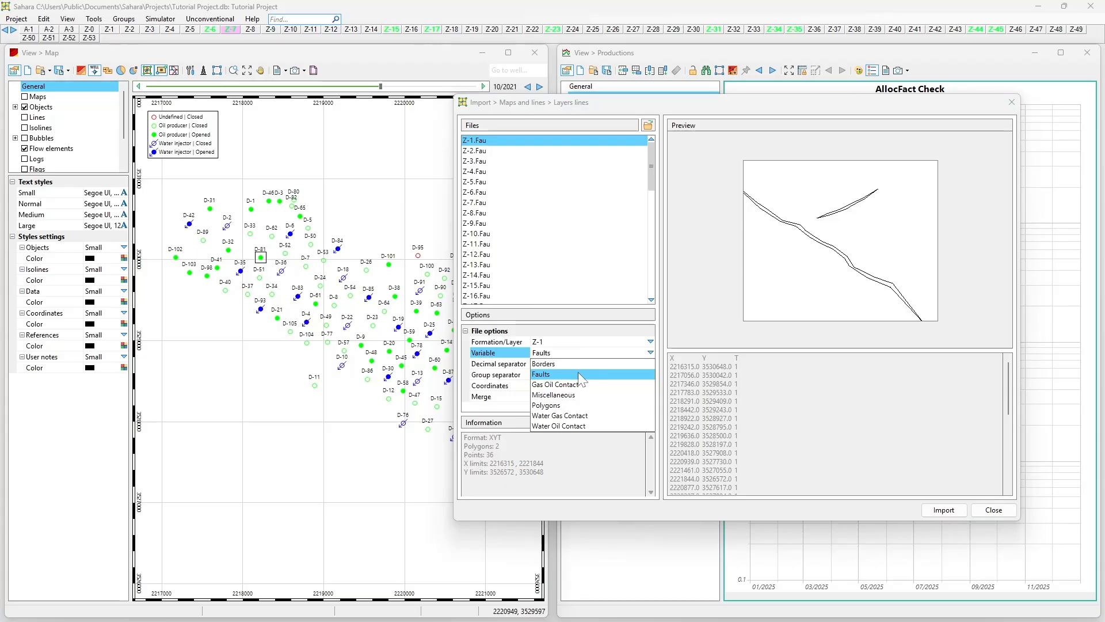
left_click(711, 380)
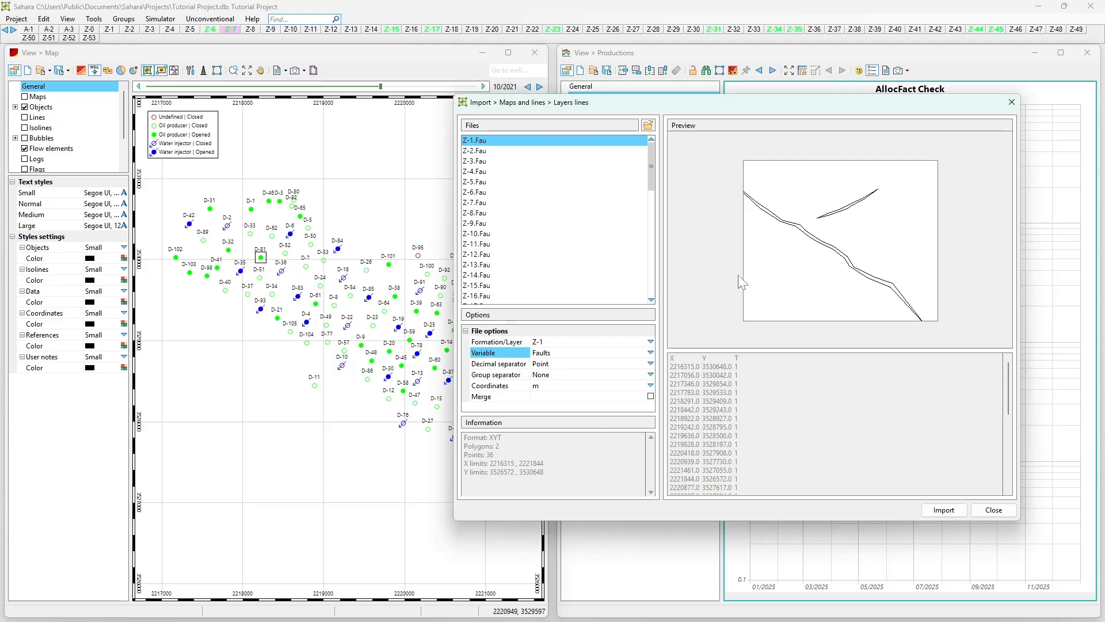
left_click(651, 364)
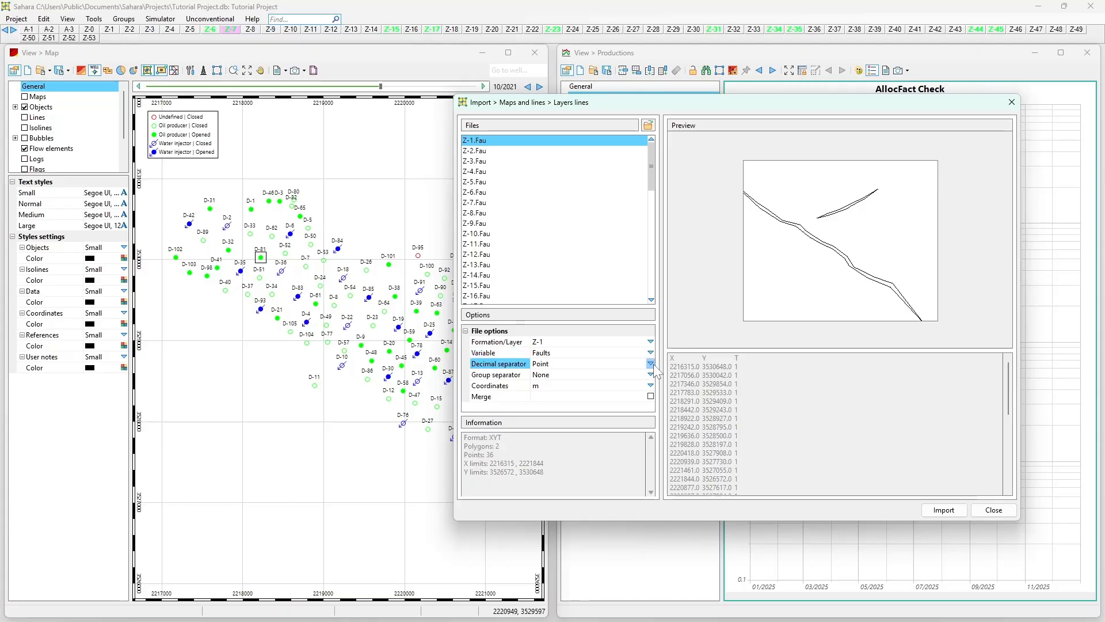
left_click(686, 369)
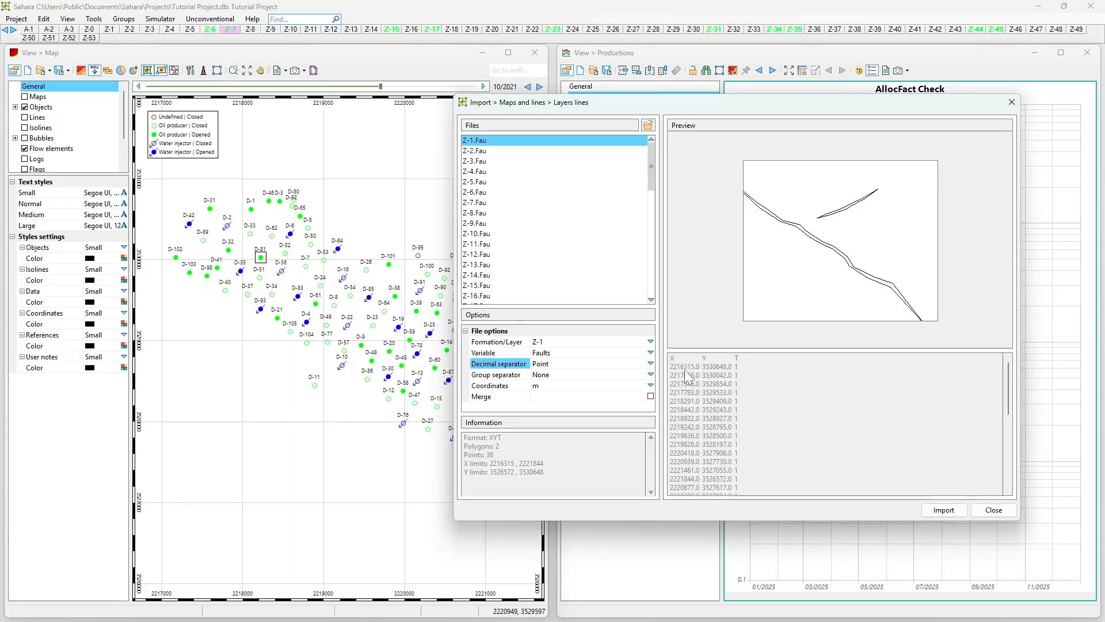
left_click(654, 374)
left_click(654, 374)
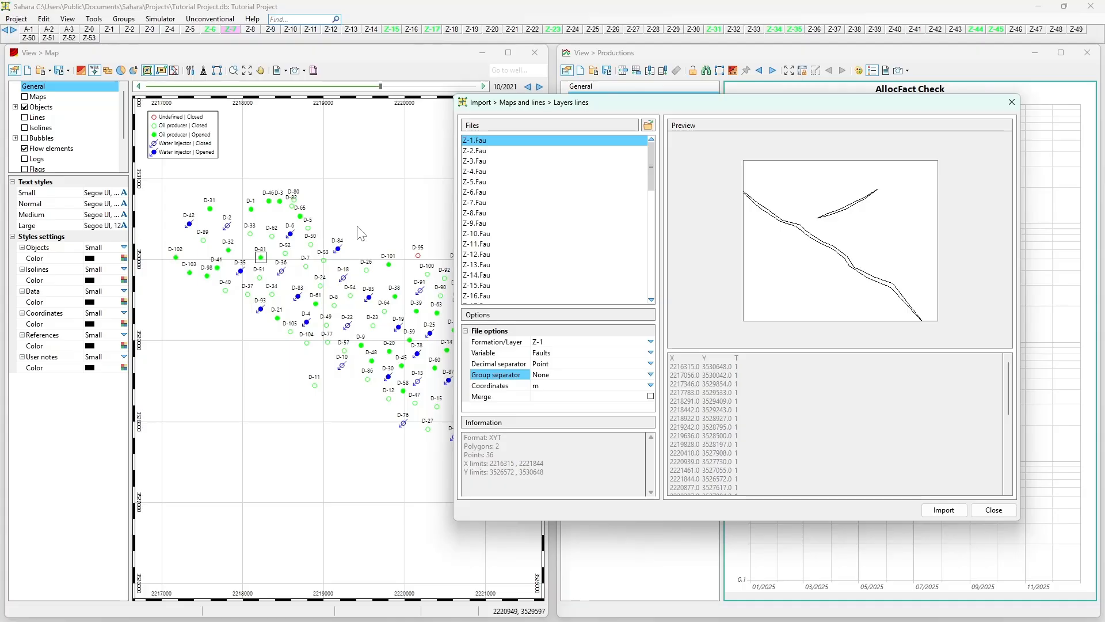
Step: Examine the file options and fault preview of every file from Z-2.Fau through Z-53.Fau
key("Down")
key("Down")
key("Down")
key("Down")
key("Down")
key("Down")
key("Down")
key("Down")
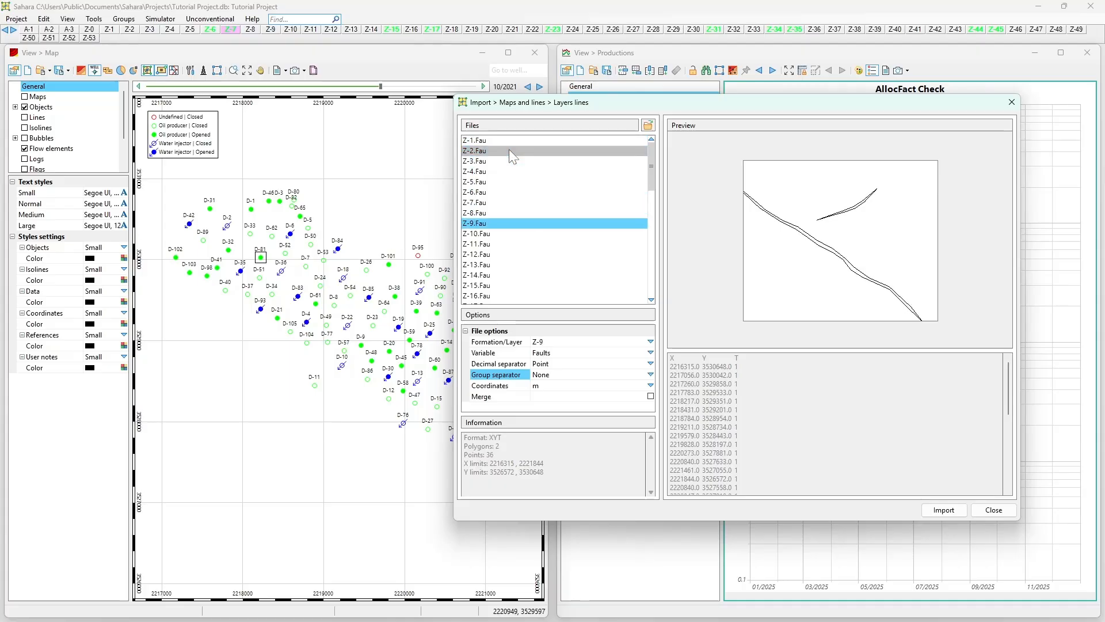
key("Down")
key("Down")
key("Down")
key("Down")
key("Down")
key("Down")
key("Down")
key("Down")
key("Down")
key("Down")
key("Down")
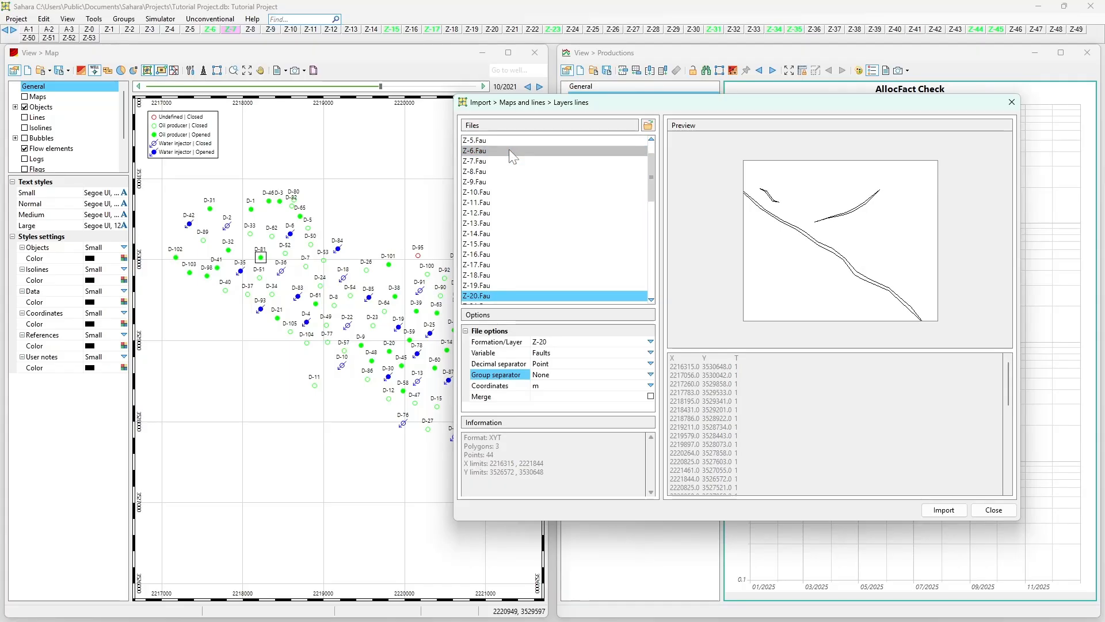
key("Down")
key("Down")
key("Down")
key("Down")
key("Down")
key("Down")
key("Down")
key("Down")
key("Down")
key("Down")
key("Down")
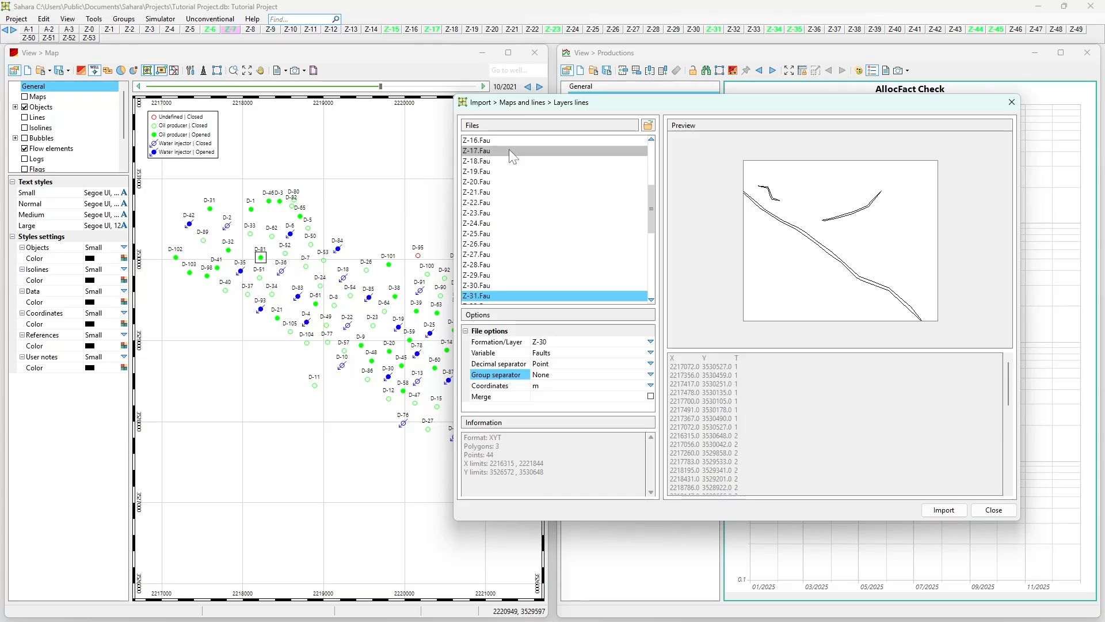
key("Down")
key("Down")
key("Down")
key("Down")
key("Down")
key("Down")
key("Down")
key("Down")
key("Down")
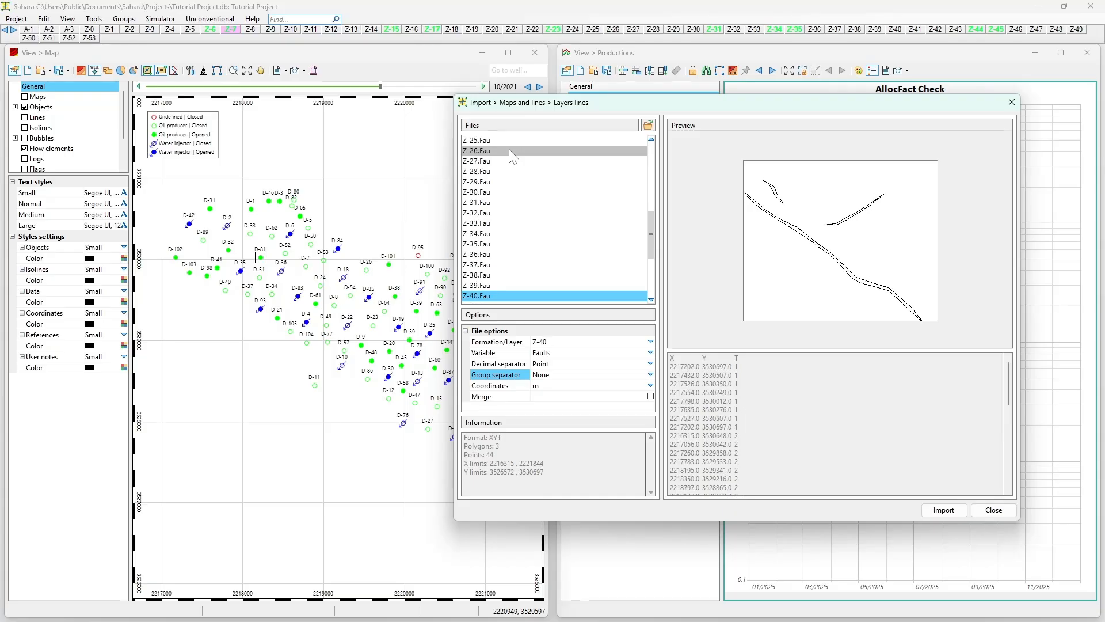
key("Down")
key("Down")
key("Down")
key("Down")
key("Down")
key("Down")
key("Down")
key("Down")
key("Down")
key("Down")
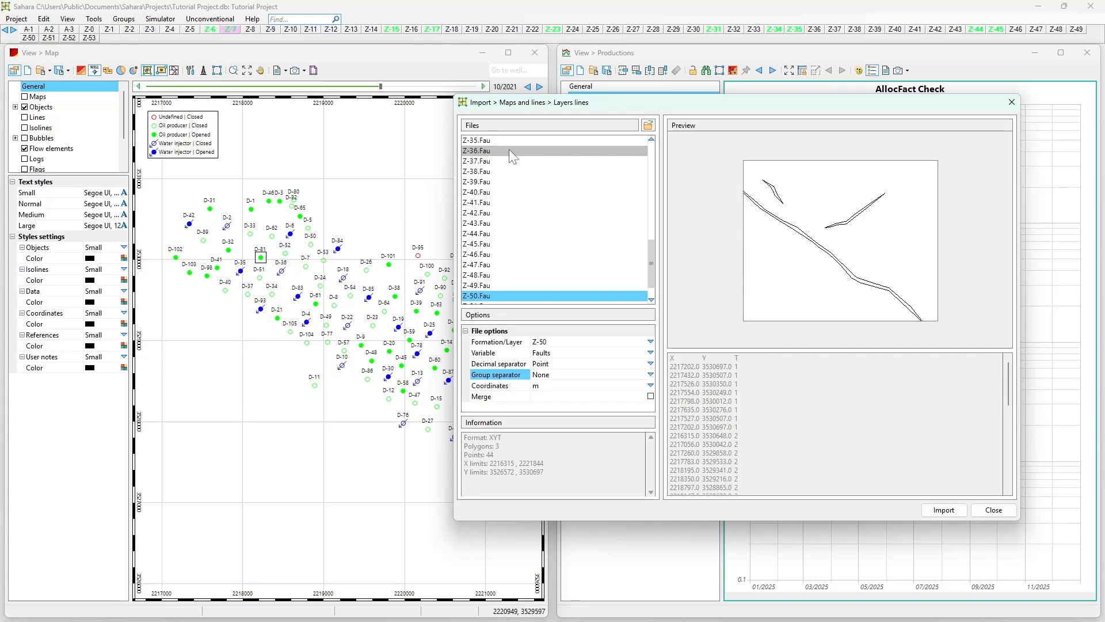
key("Down")
key("Down")
key("Down")
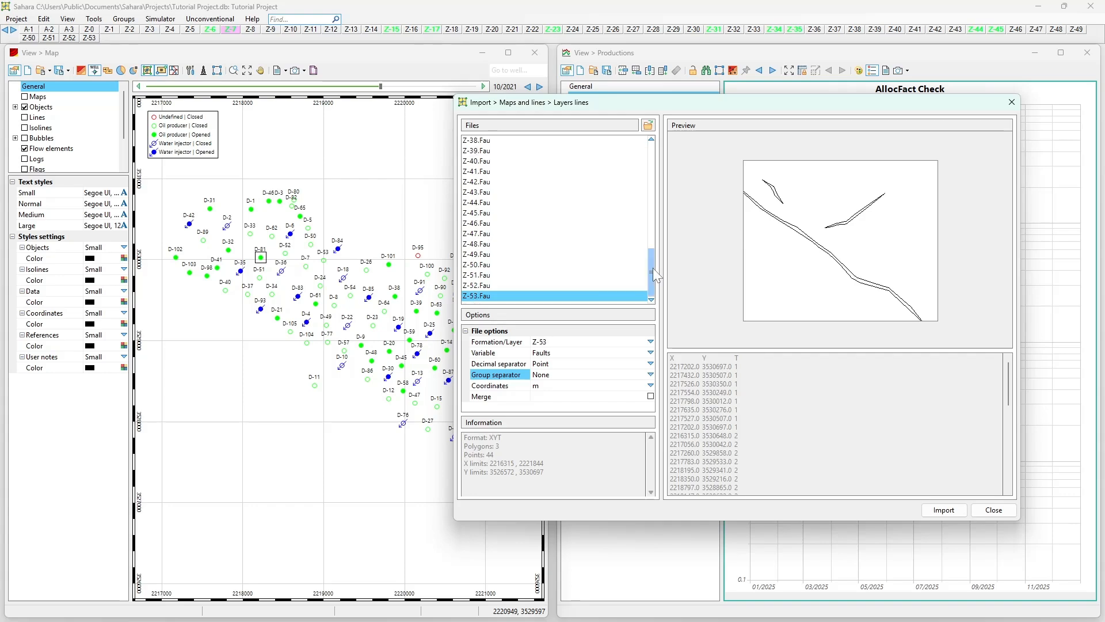
Step: Select Z-1.Fau again and import all the loaded fault files with the Faults variable
left_click_drag(656, 275, 650, 187)
left_click(498, 343)
left_click(606, 139)
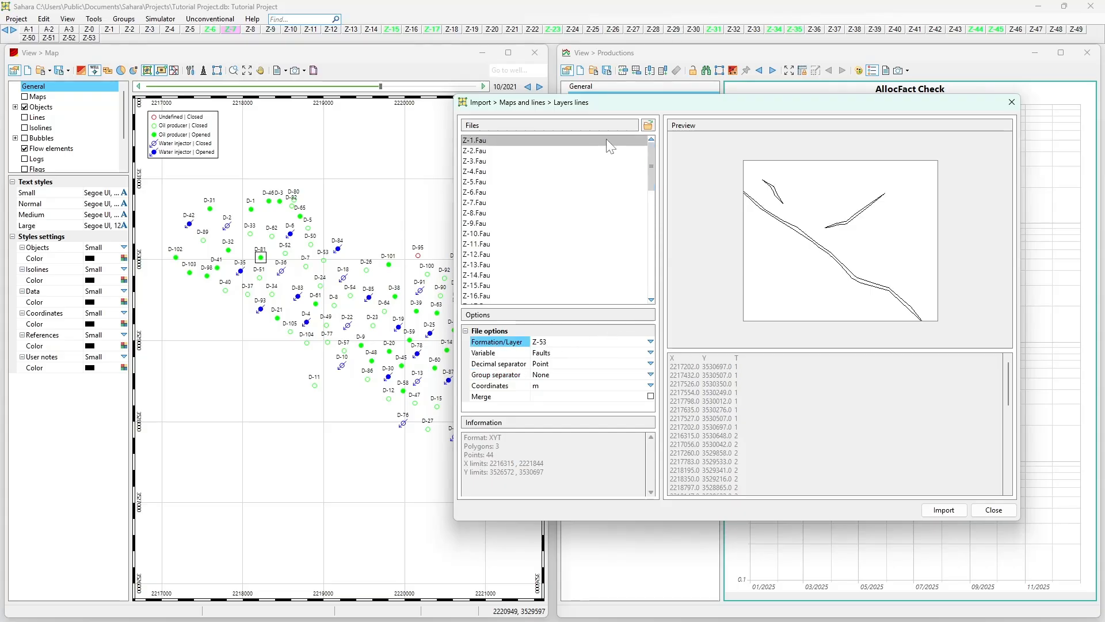
left_click(941, 510)
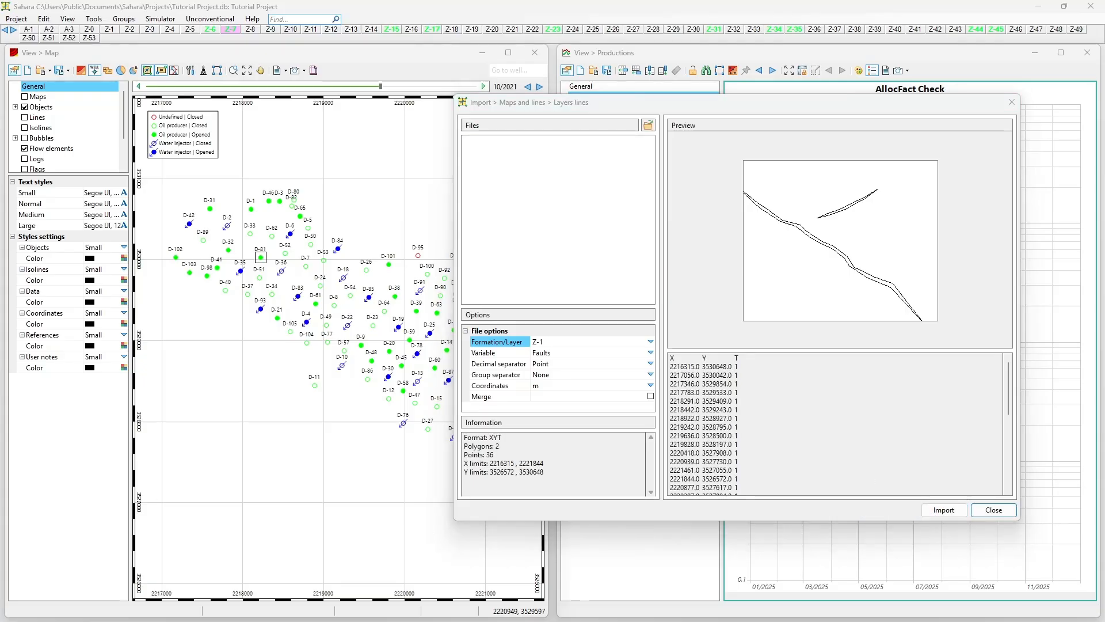
Step: Enlarge the import report, check its details down to the Z-53.Fau entry, and close it
scroll(772, 329, "down", 5)
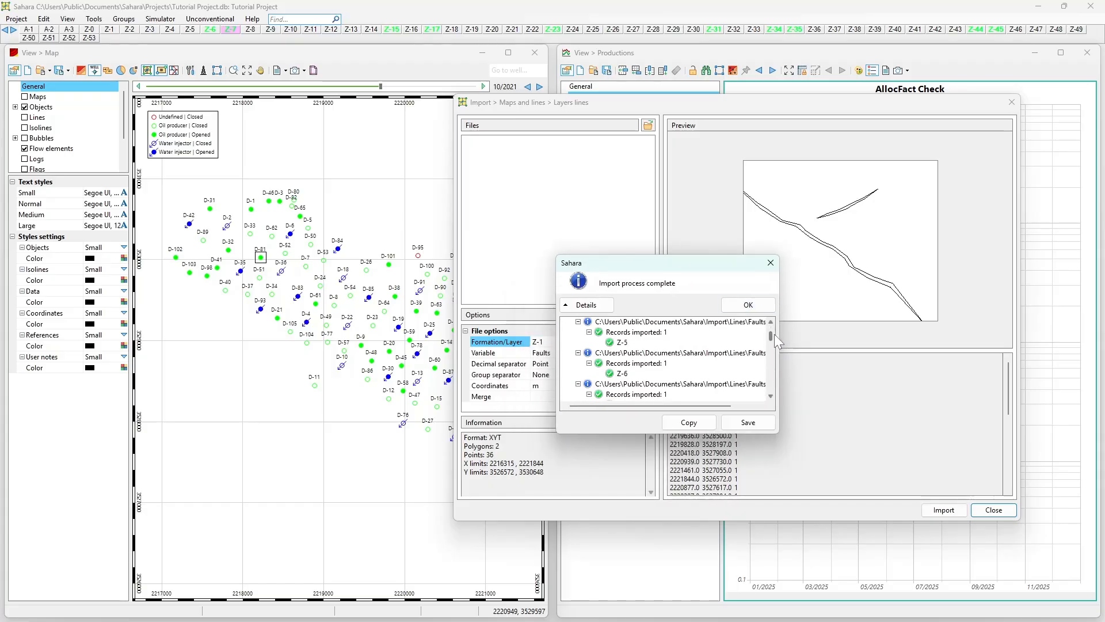
left_click_drag(778, 431, 1002, 533)
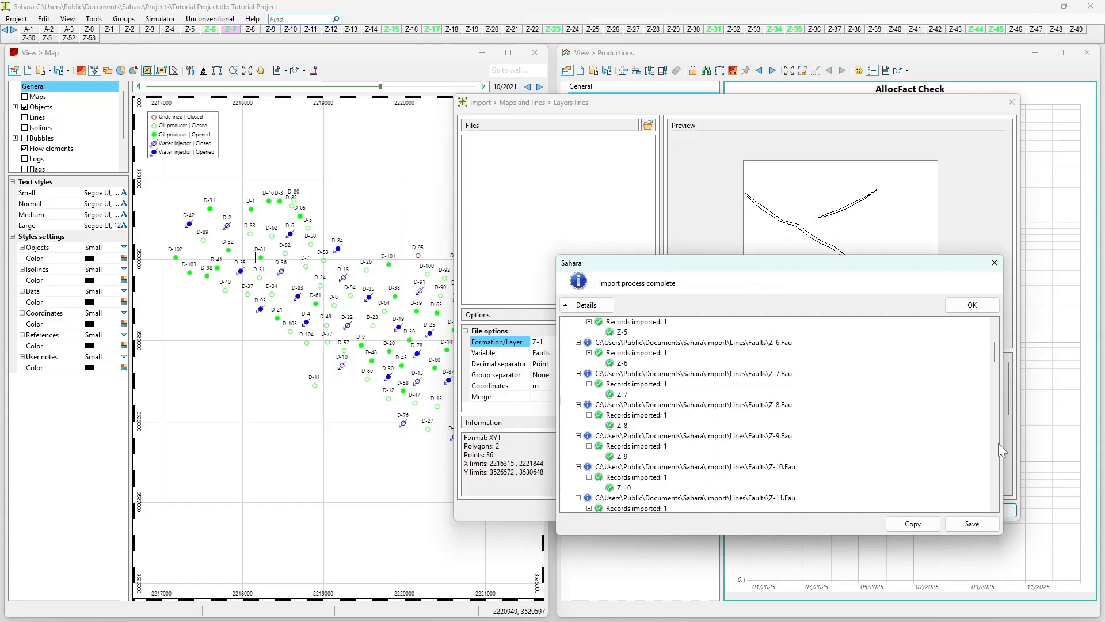
left_click_drag(994, 344, 991, 498)
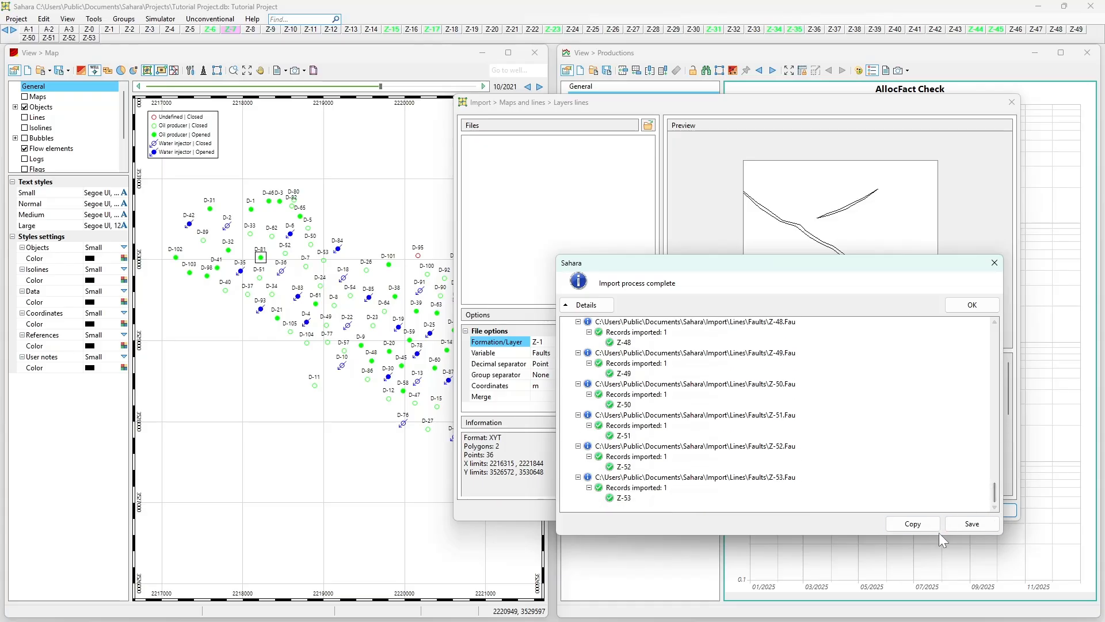
left_click(974, 305)
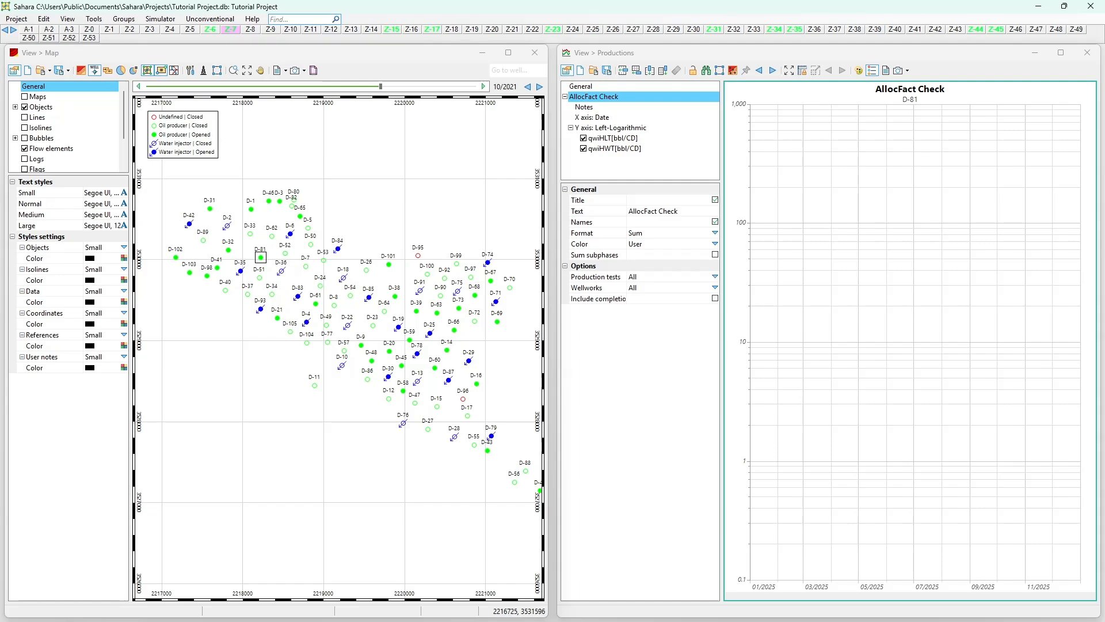
Step: Load all the border files, Z-1.Bde through Z-53.Bde, from the Lines > Borders folder for import as layer lines
left_click(10, 21)
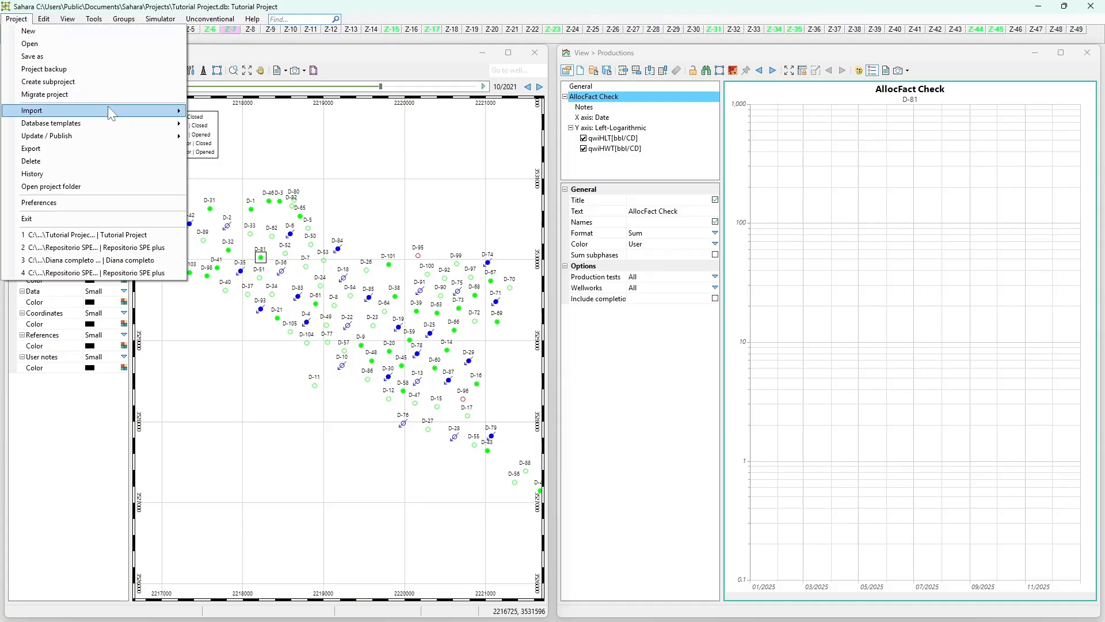
mouse_move(115, 110)
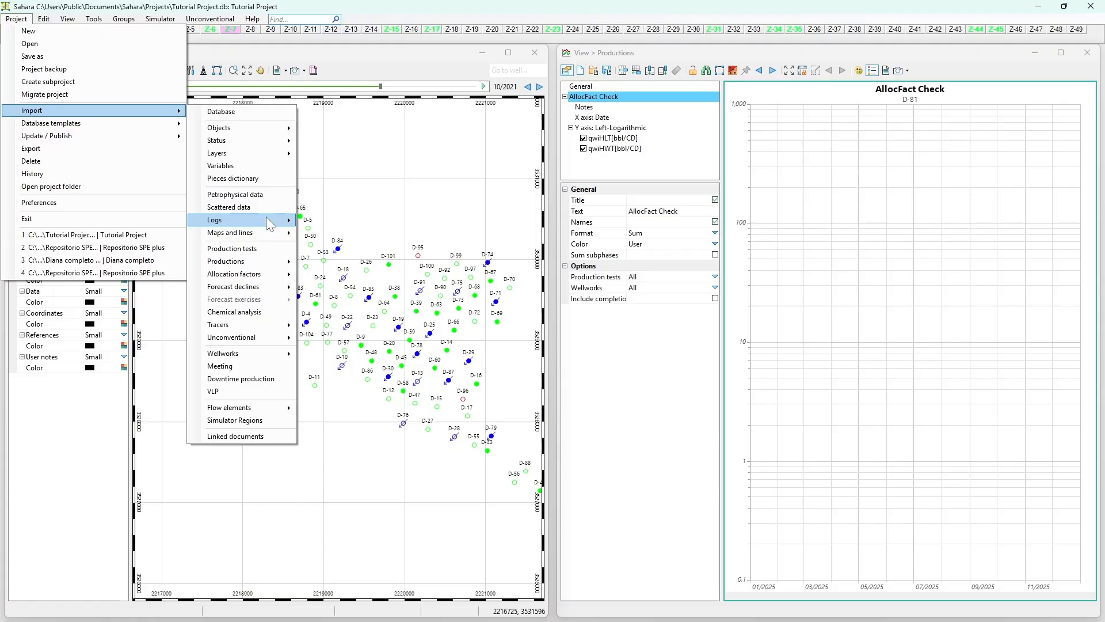
mouse_move(256, 249)
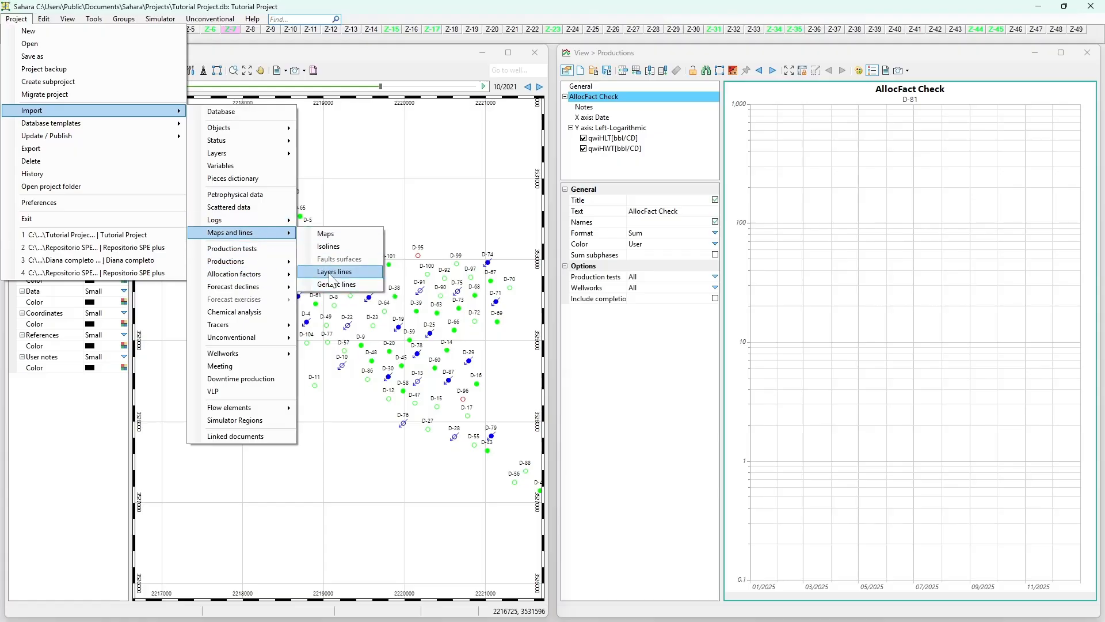
left_click(332, 272)
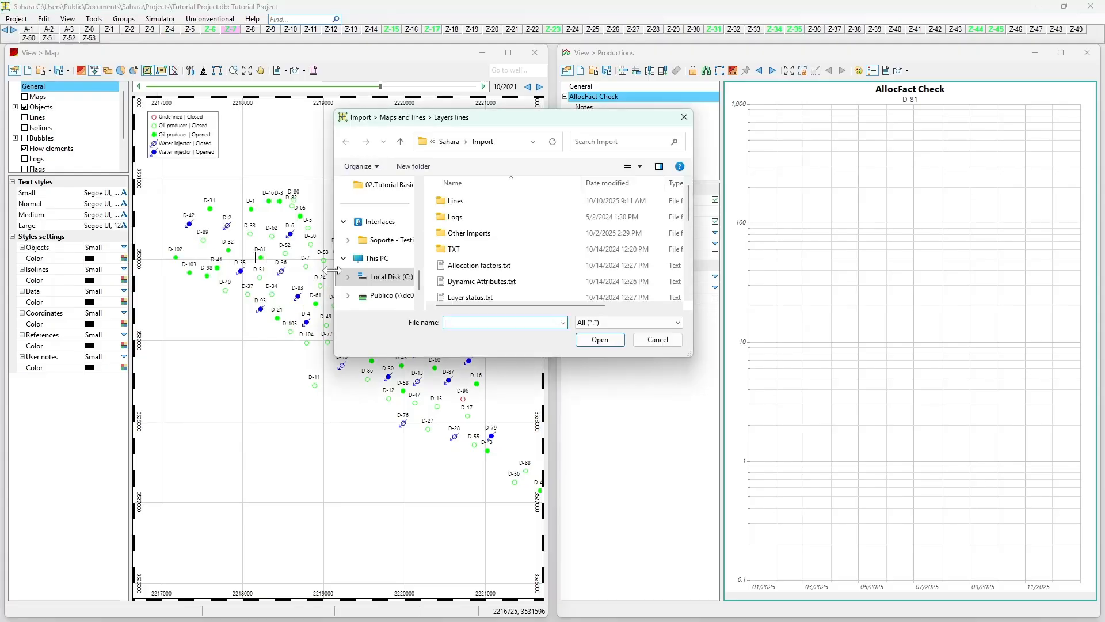
double_click(473, 199)
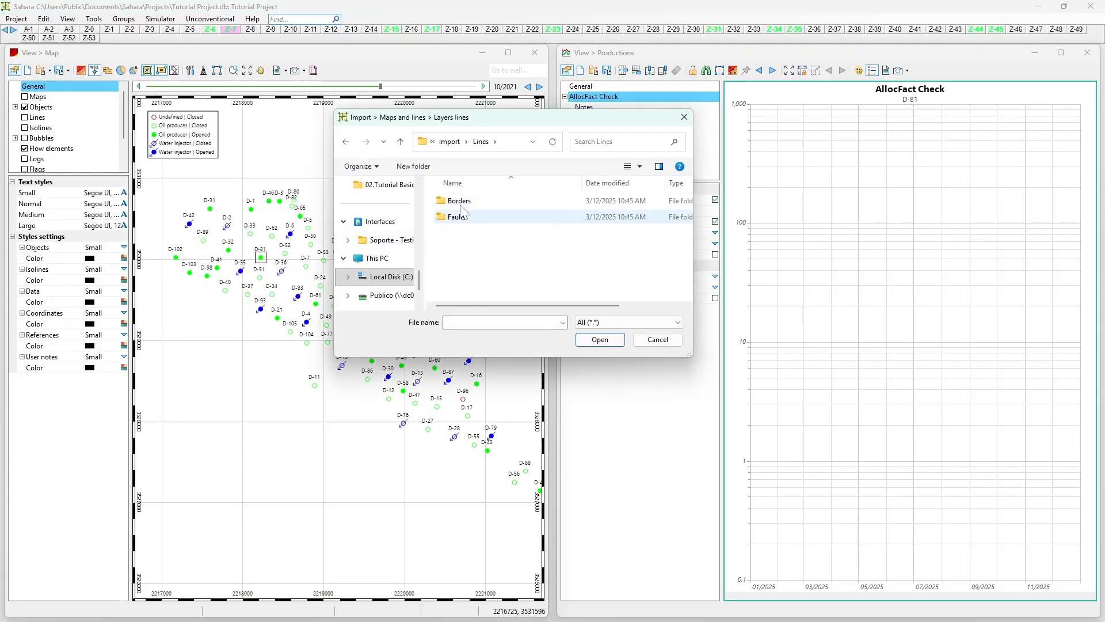
double_click(453, 206)
left_click(453, 202)
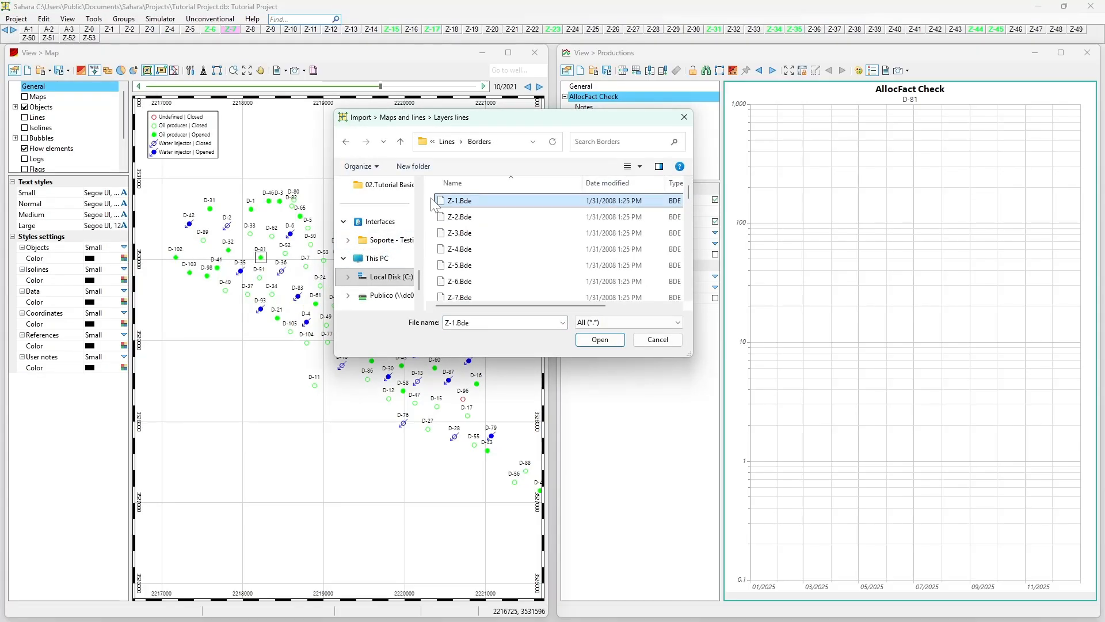
left_click_drag(433, 205, 519, 561)
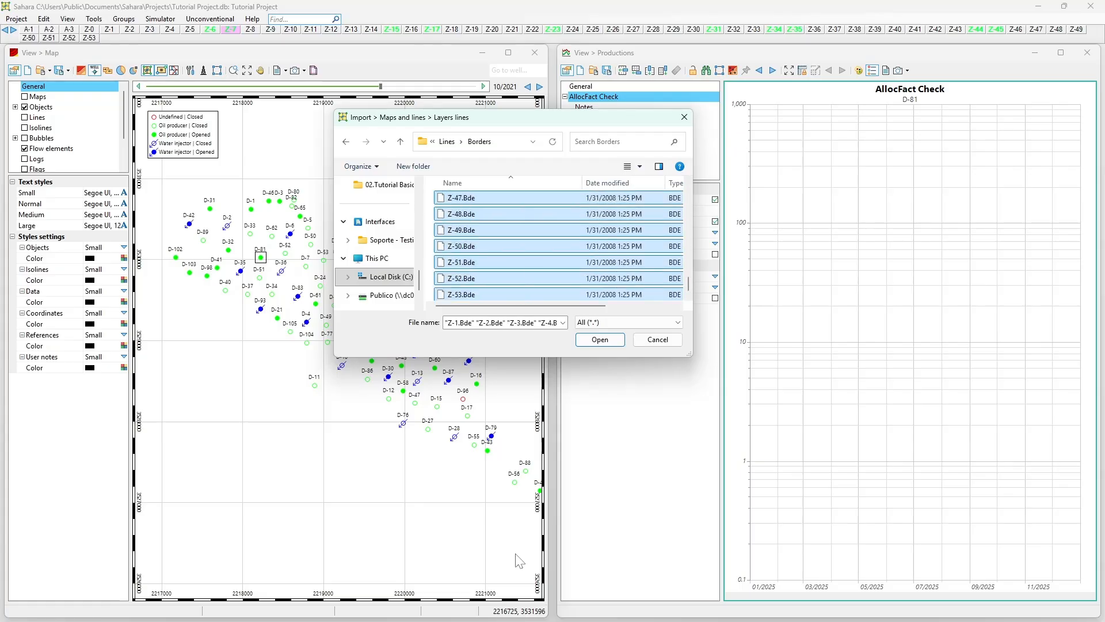
left_click(617, 338)
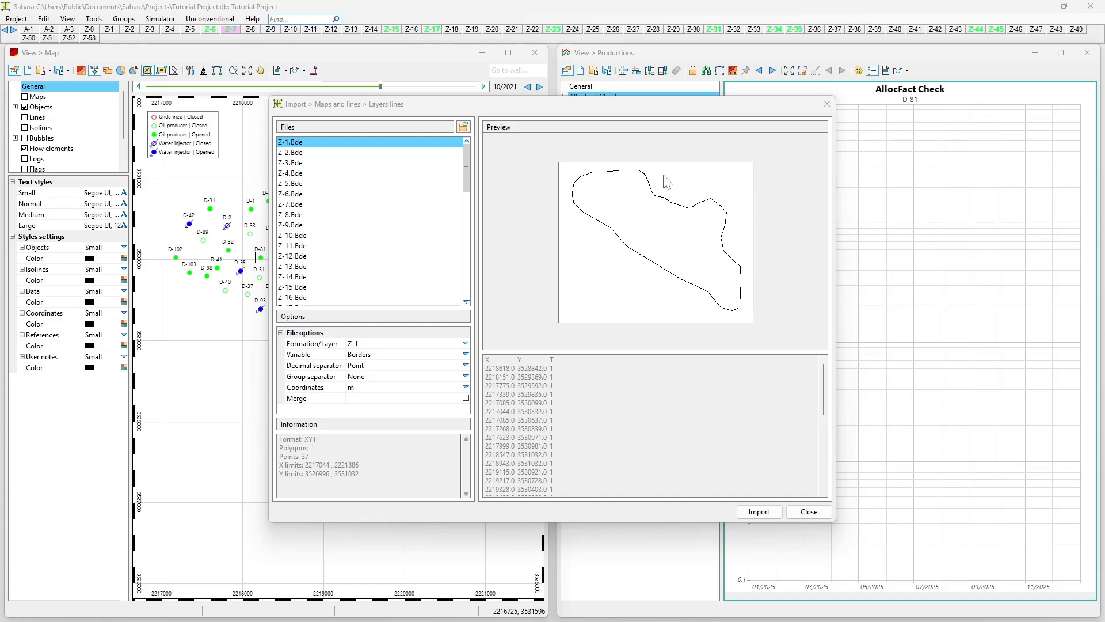
Step: Examine the file options and border preview of each file from Z-2.Bde through Z-52.Bde
left_click(295, 153)
key("Down")
key("Down")
key("Down")
key("Down")
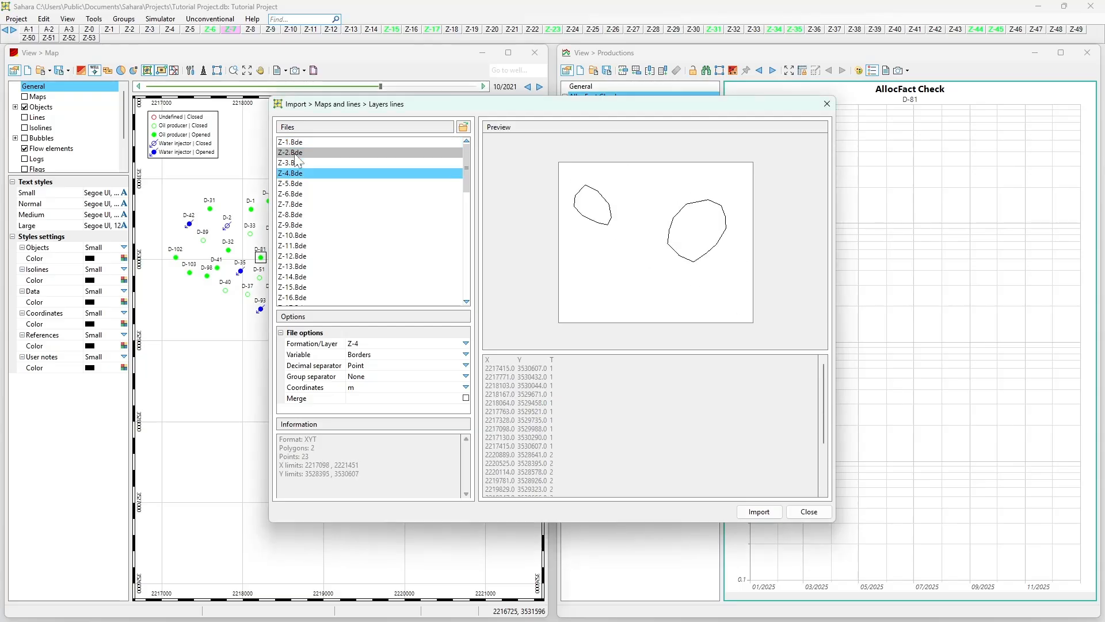
key("Down")
key("Down")
key("Down")
key("Down")
key("Down")
key("Down")
key("Down")
key("Down")
key("Down")
key("Down")
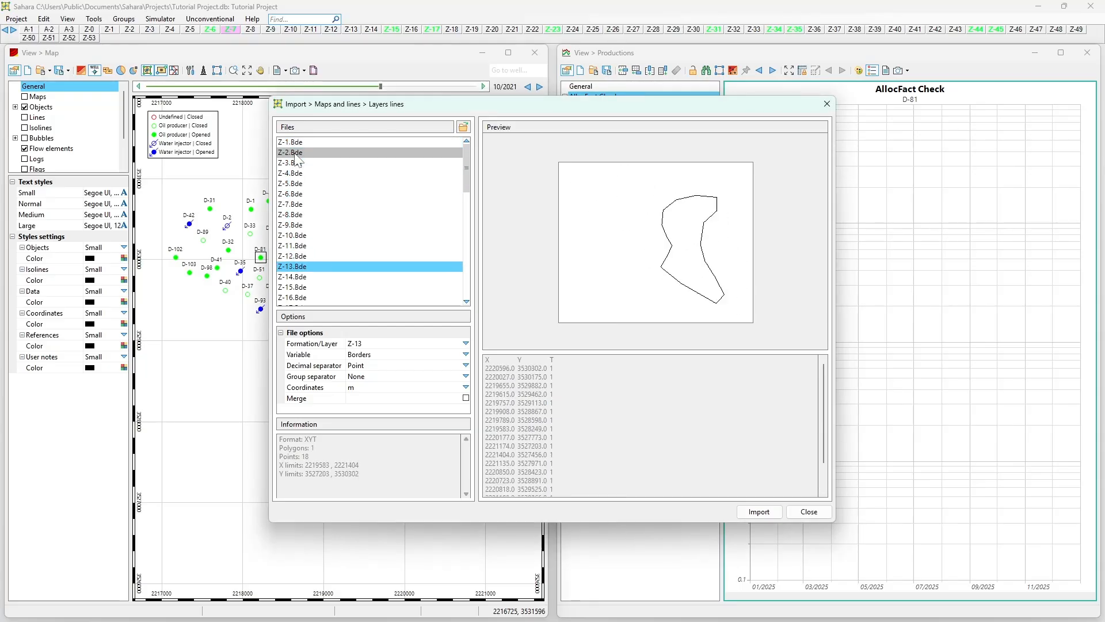
key("Down")
key("Down")
key("Down")
key("Down")
key("Down")
key("Down")
key("Down")
key("Down")
key("Down")
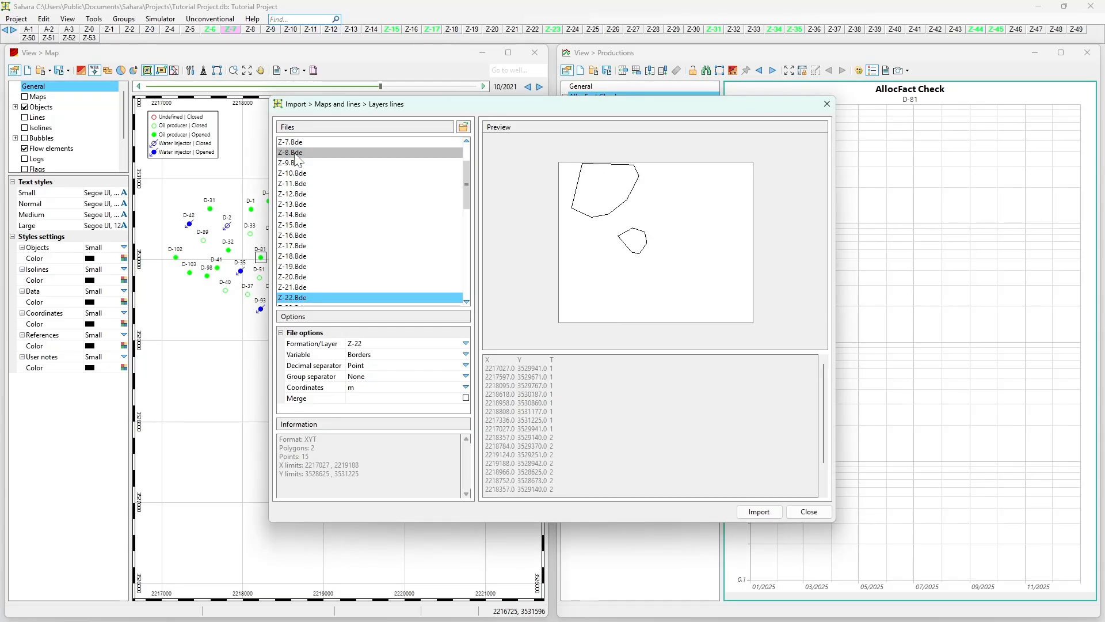
key("Down")
key("Down")
key("Down")
key("Down")
key("Down")
key("Down")
key("Down")
key("Down")
key("Down")
key("Down")
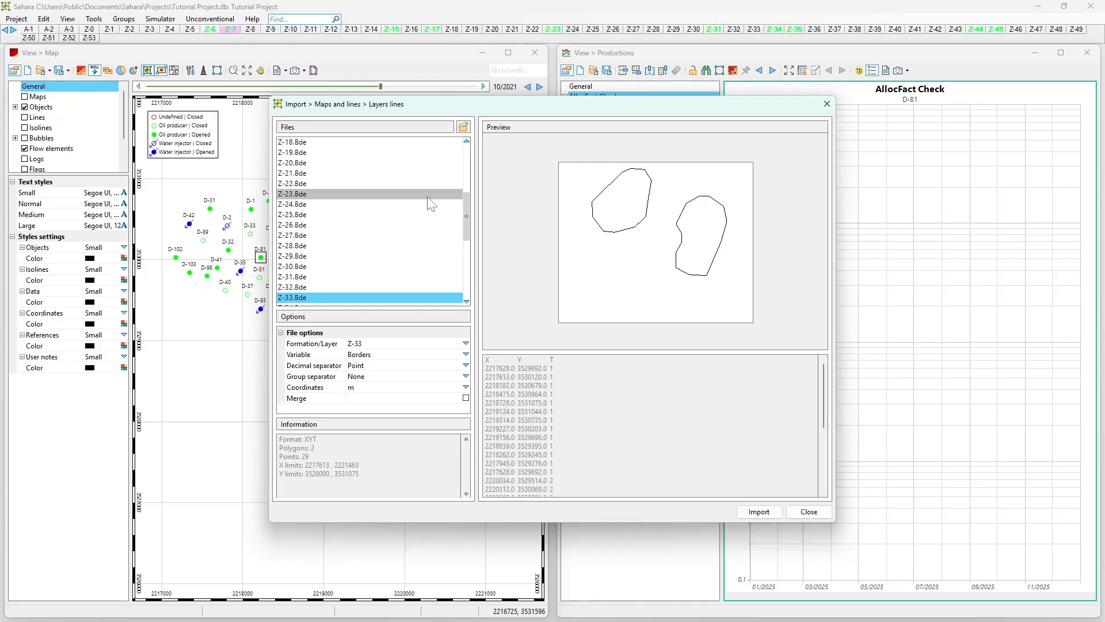
key("Down")
key("Down")
key("Down")
key("Down")
key("Down")
key("Down")
key("Down")
key("Down")
key("Down")
key("Down")
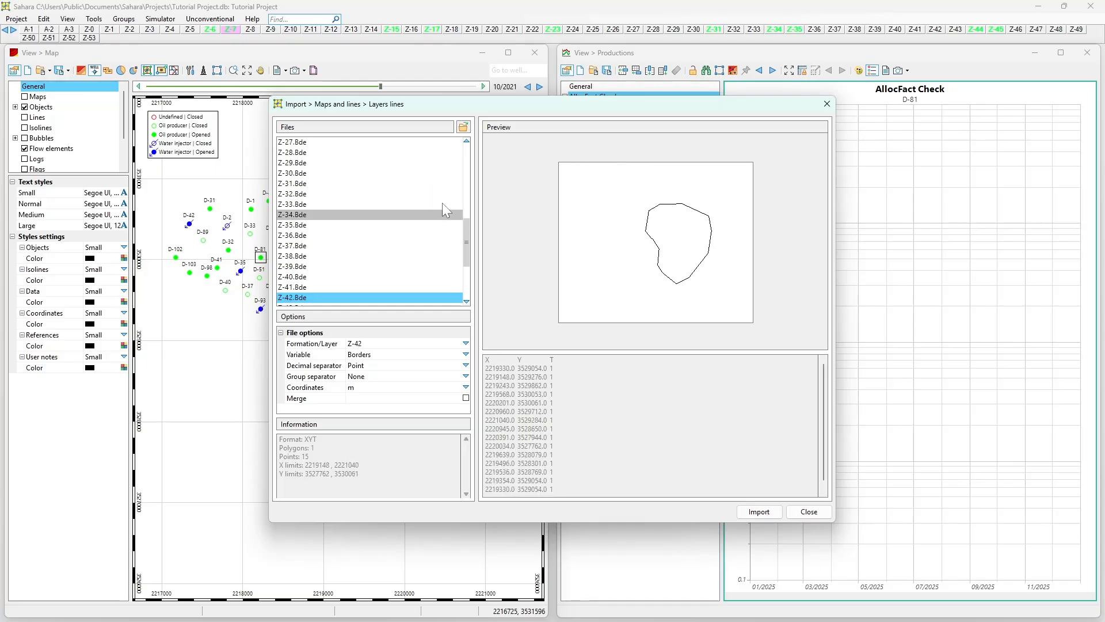
key("Down")
key("Down")
key("Down")
key("Down")
key("Down")
key("Down")
key("Down")
key("Down")
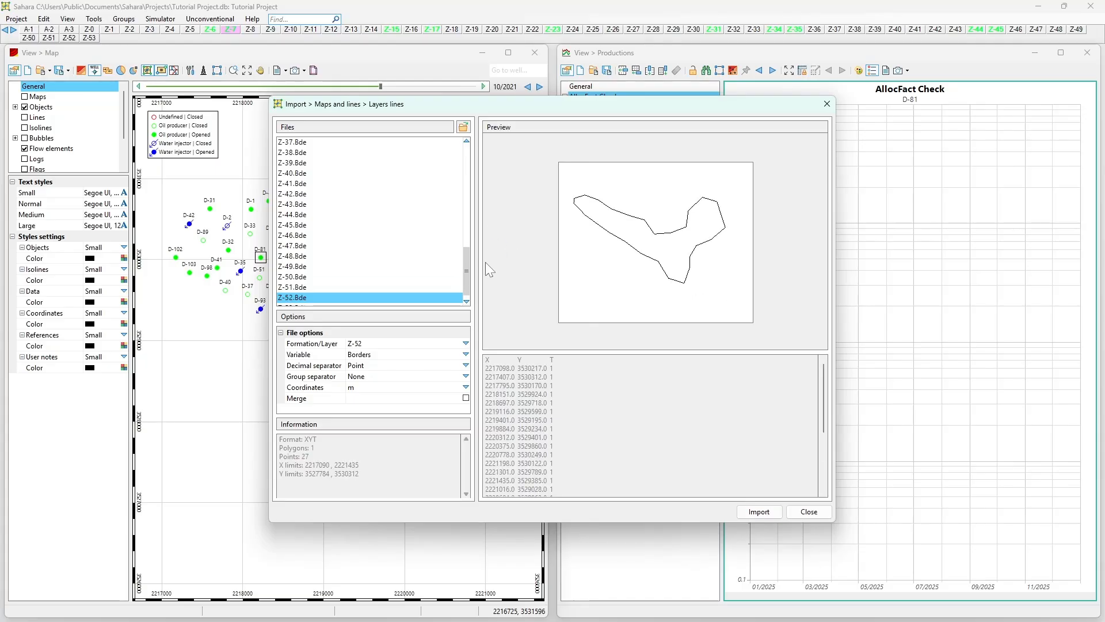
Step: Select Z-1.Bde again, review its file options, and import all the loaded border files with the Borders variable
left_click_drag(468, 260, 461, 170)
left_click(451, 143)
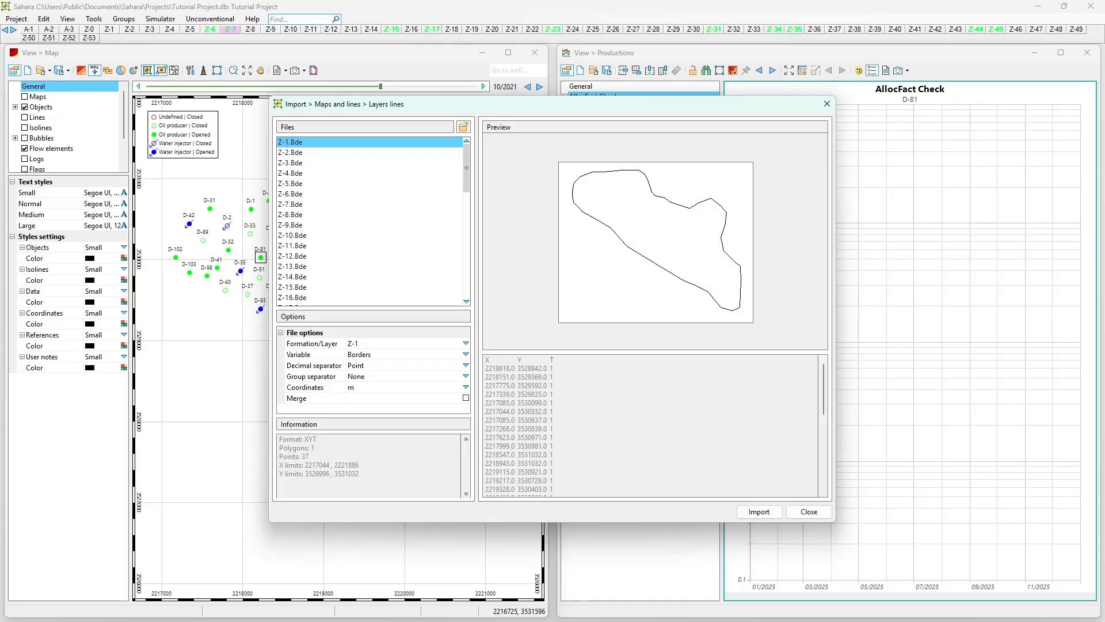
left_click(416, 356)
left_click(393, 366)
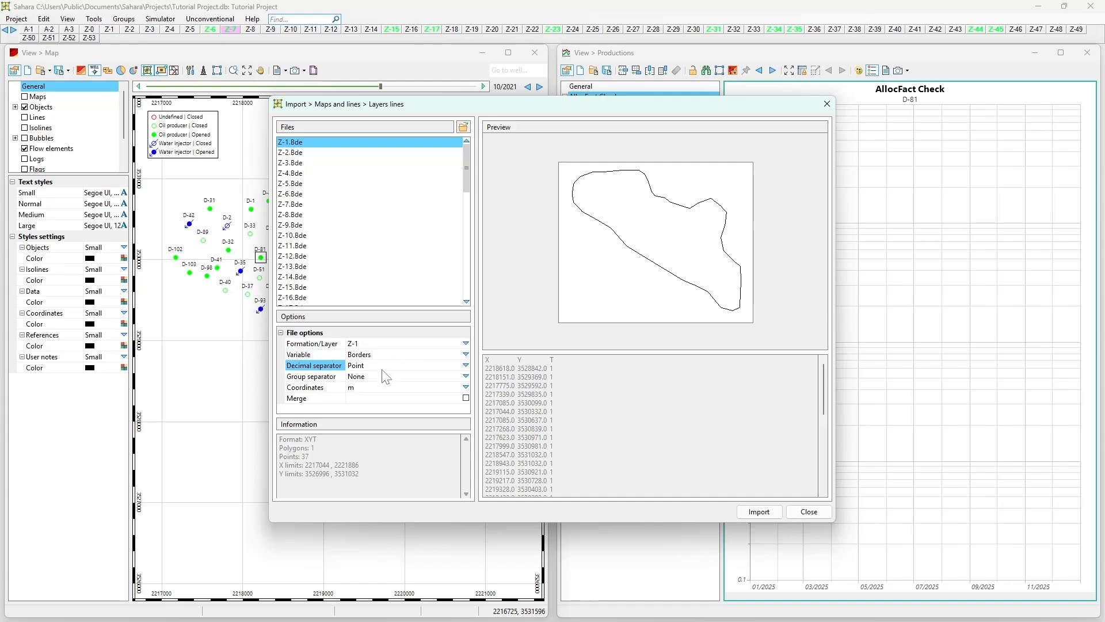
left_click(367, 377)
left_click(357, 387)
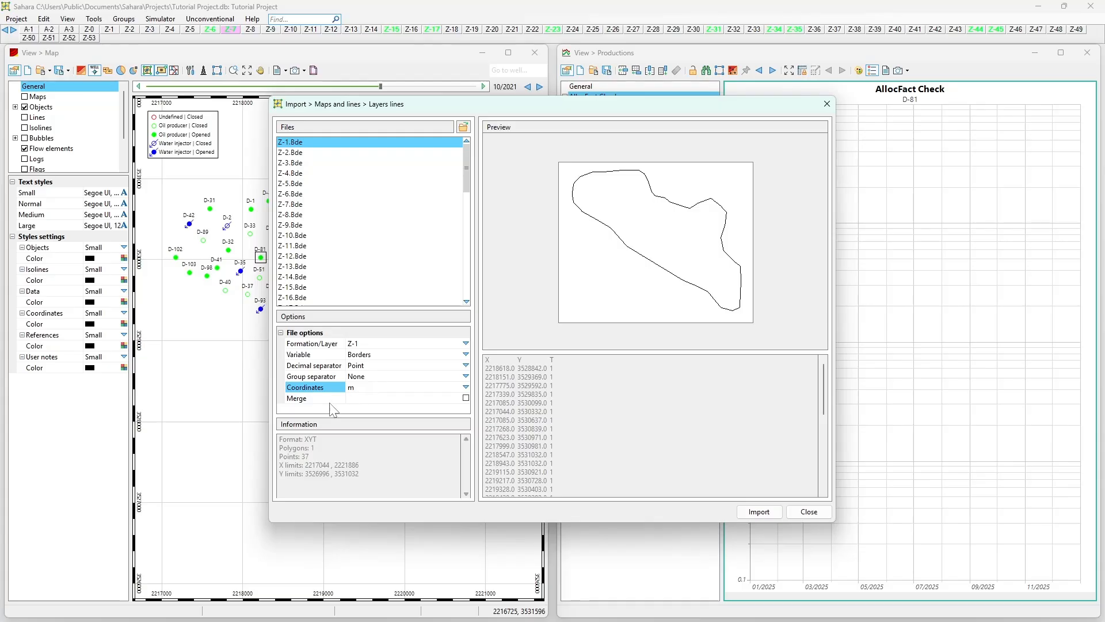
left_click(759, 512)
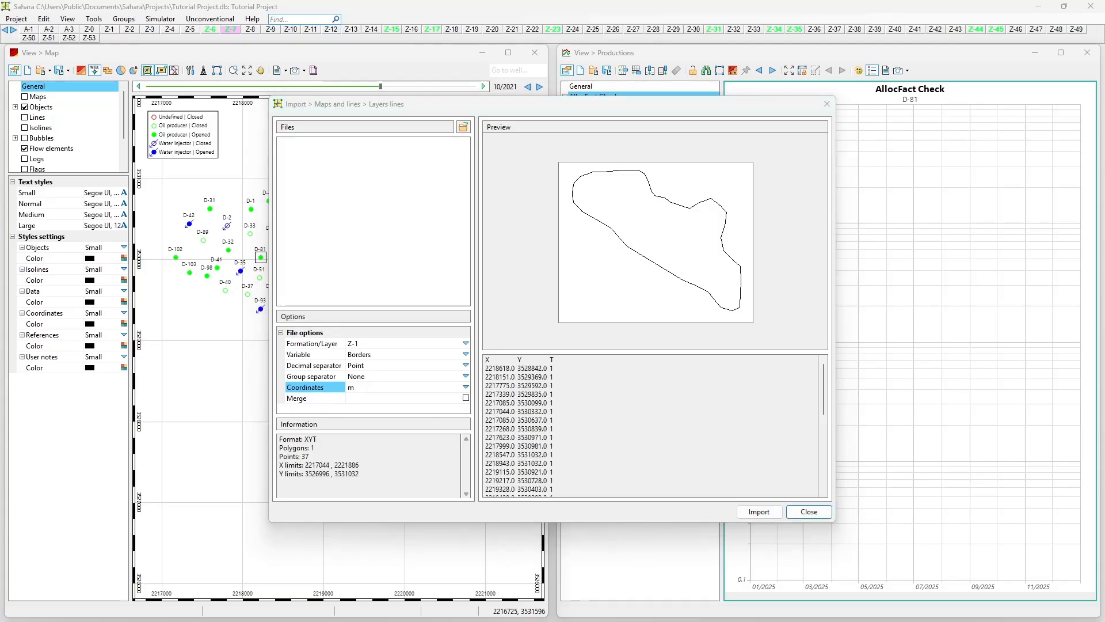
left_click(809, 512)
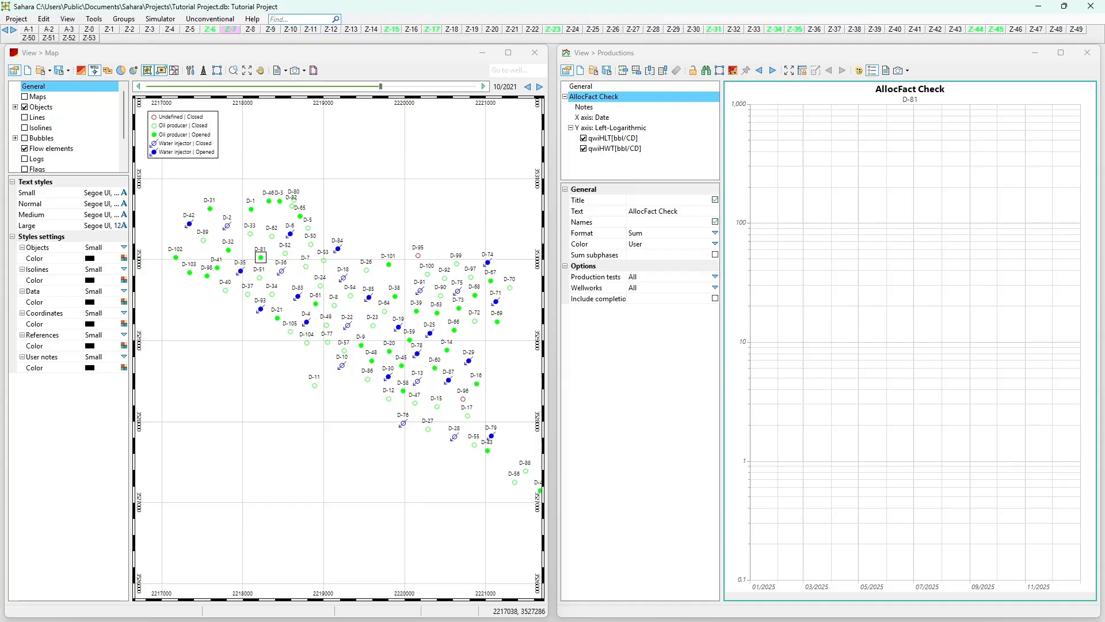
Step: Examine the layer structure at the Field, Magenta formation and individual layer levels, including Z-6 and Z-7, and close it
left_click(44, 19)
mouse_move(118, 111)
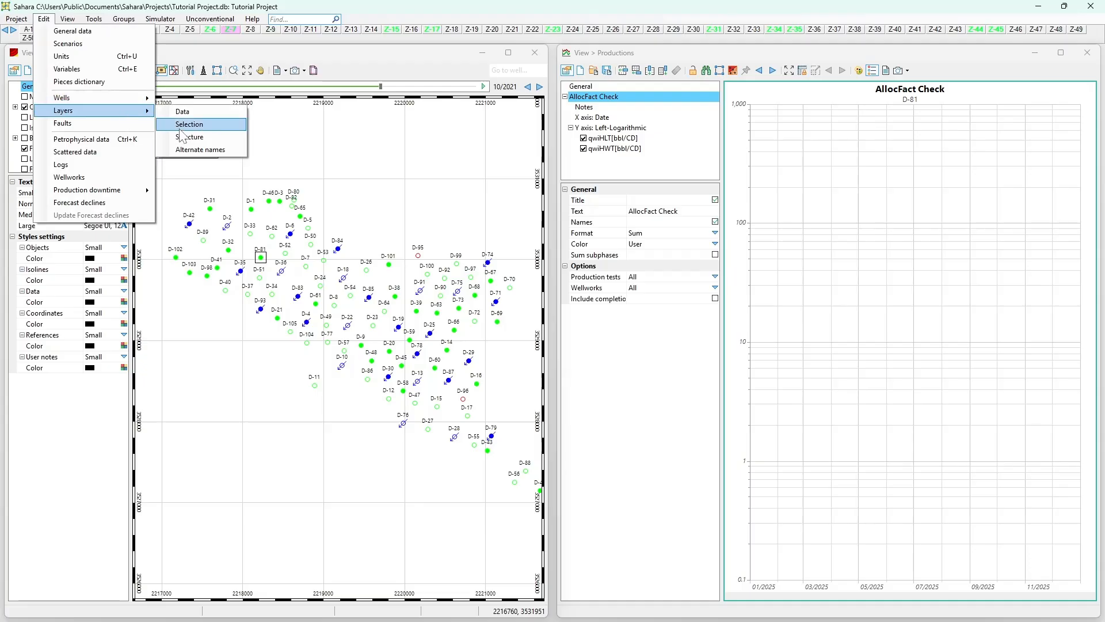
left_click(187, 123)
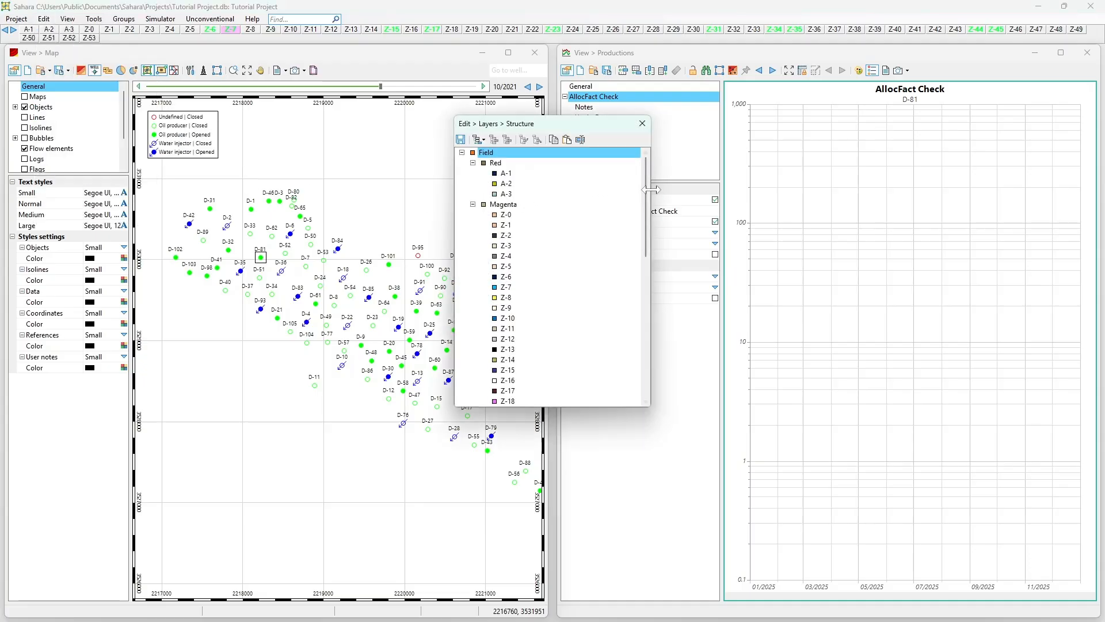
left_click(510, 288)
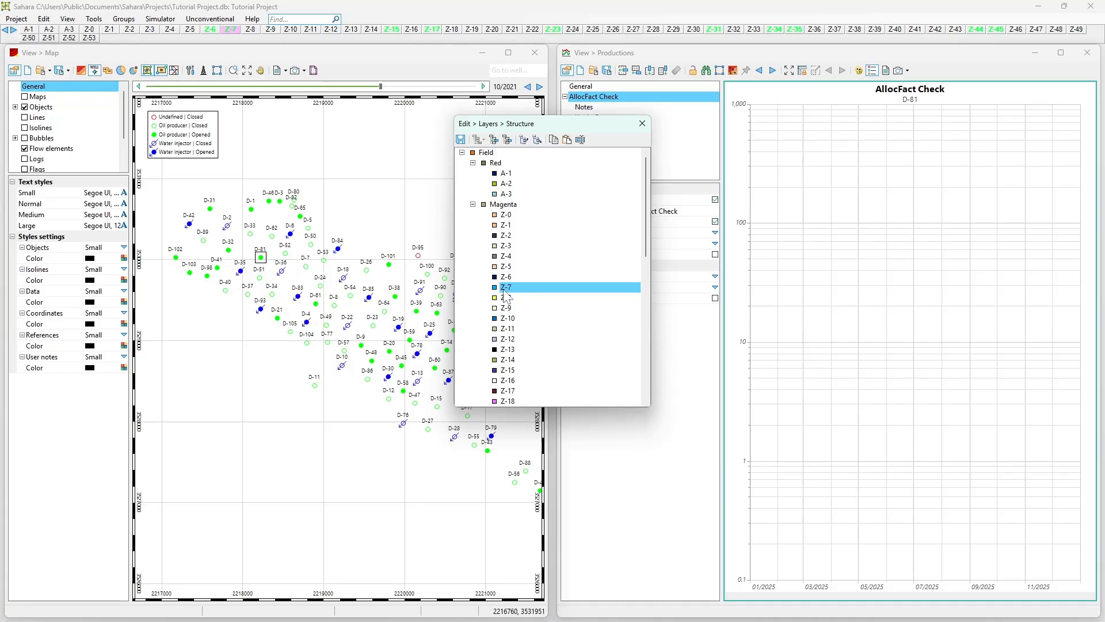
left_click(500, 204)
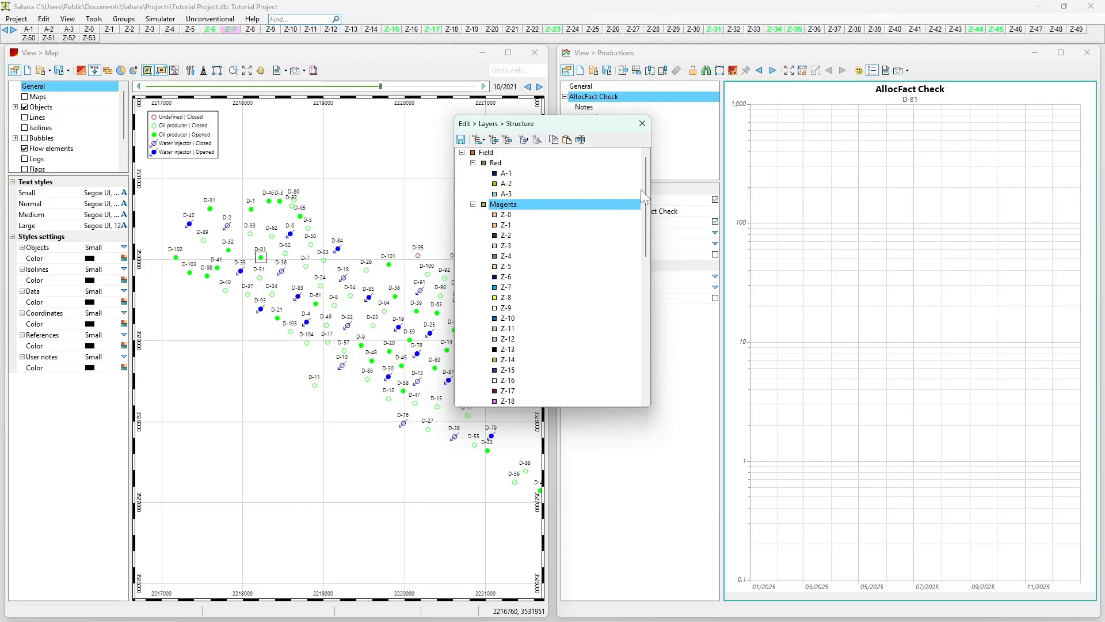
left_click(486, 153)
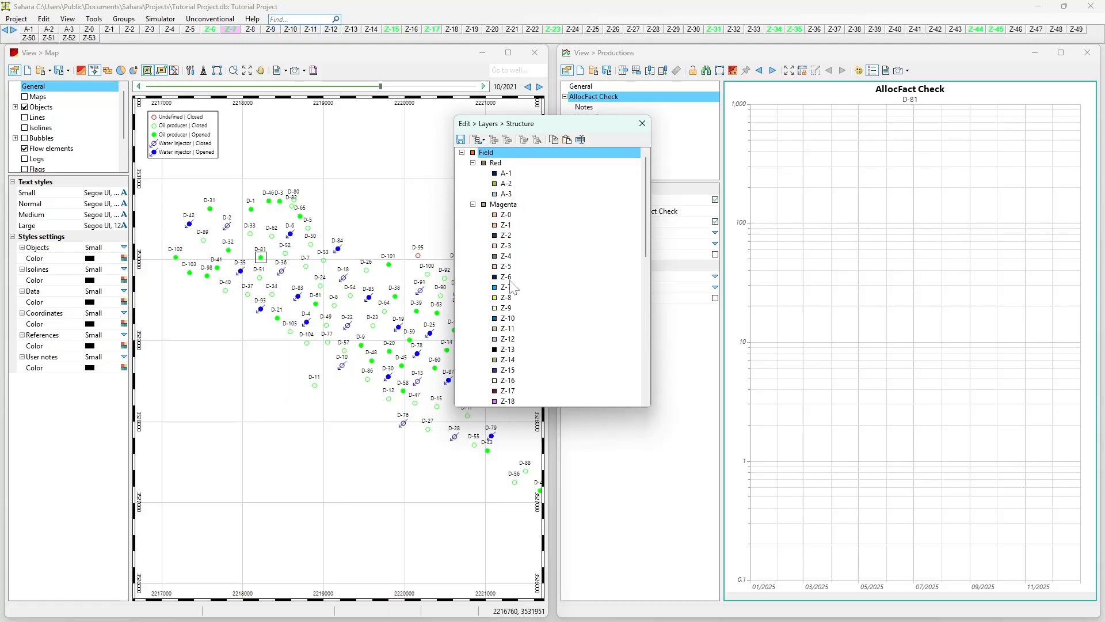
left_click(510, 278)
left_click(505, 206)
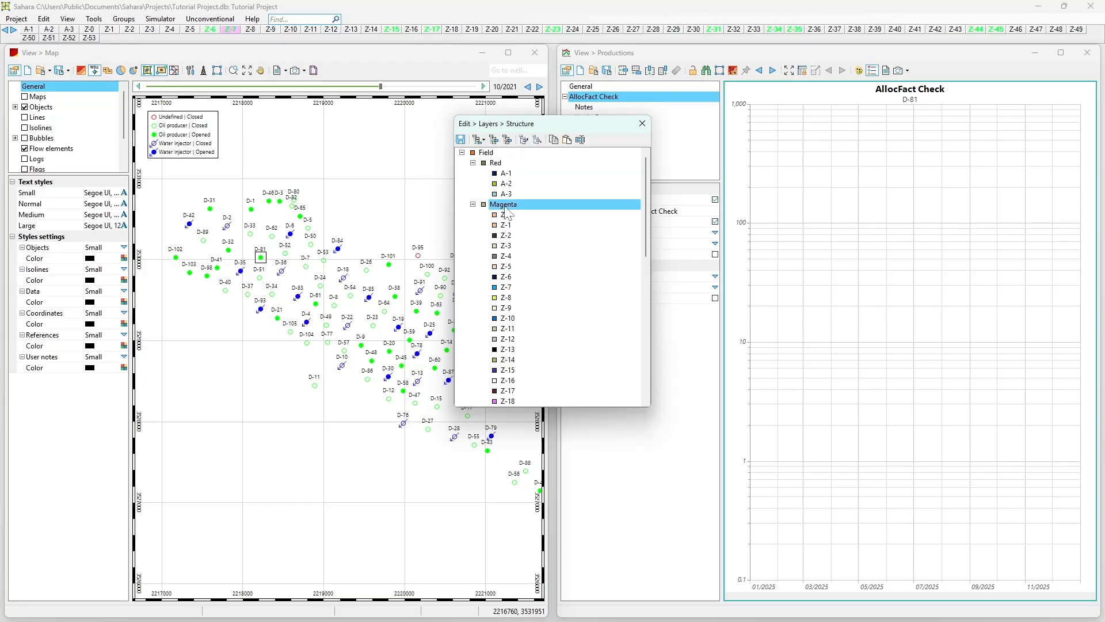
left_click(643, 123)
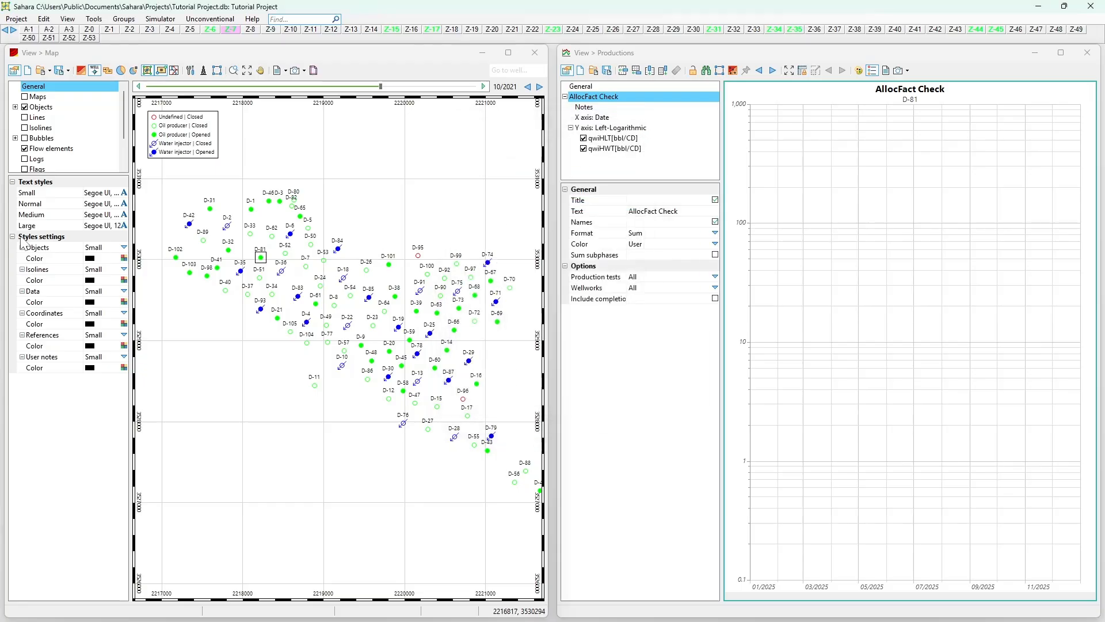